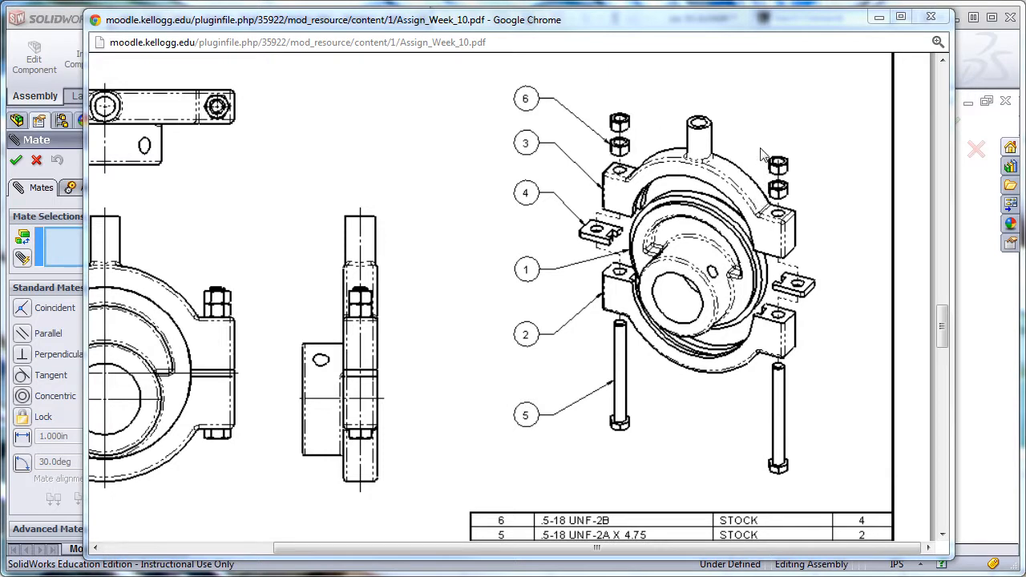
Put the reference drawing away and swing the strap assembly around the sheave to test its remaining rotation
left_click(879, 21)
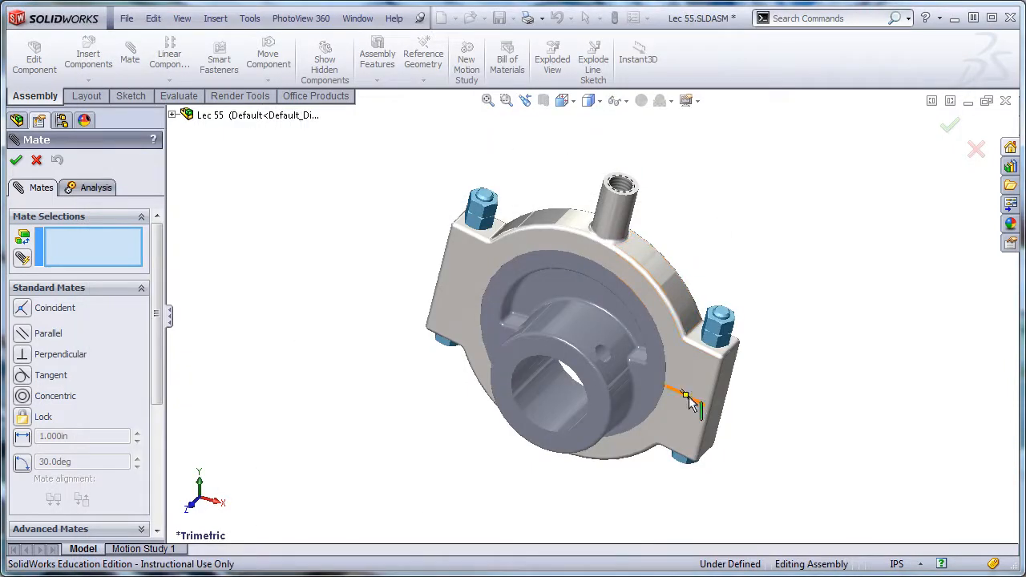
right_click_drag(680, 435, 716, 398)
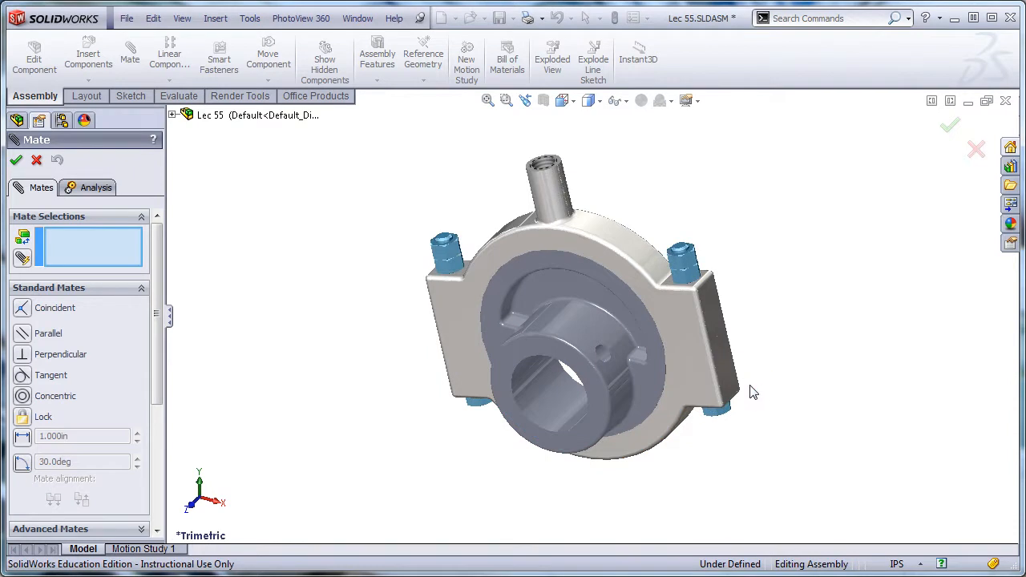
right_click_drag(699, 373, 694, 351)
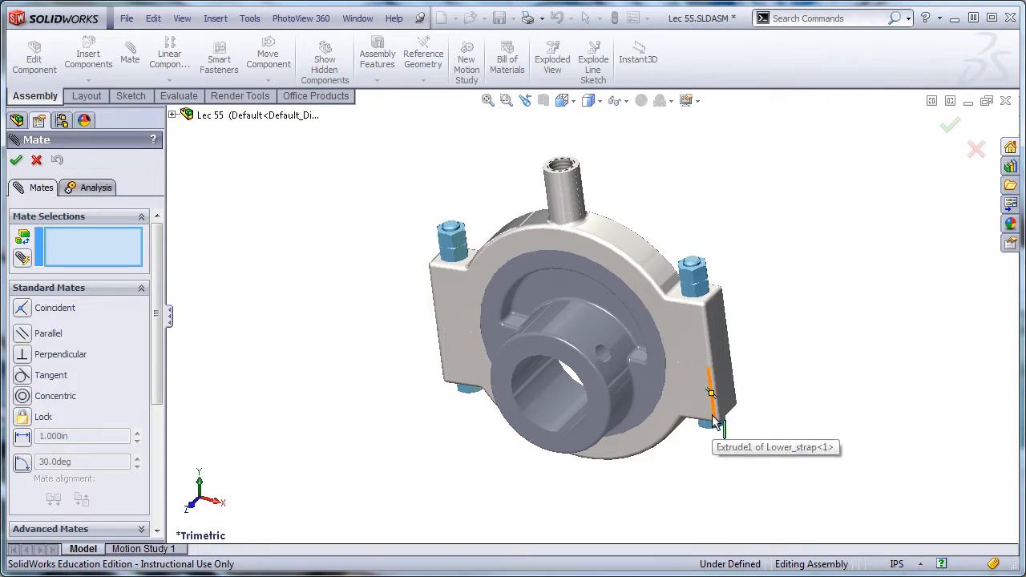
middle_click_drag(713, 424, 703, 377)
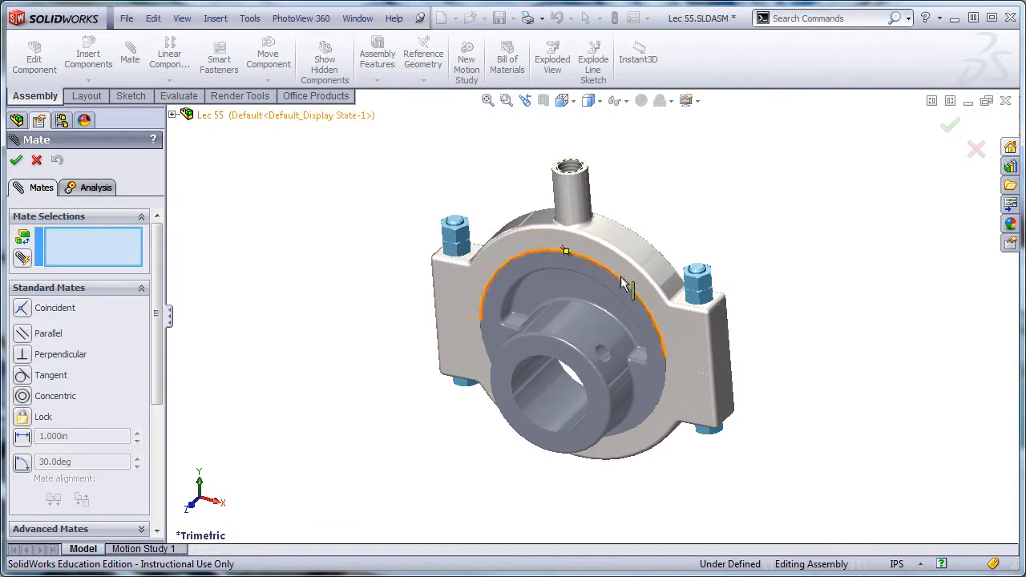
Add a Parallel mate between the upper strap's flat nut-seat face and the sheave's small pocket face, and finish mating
left_click(680, 299)
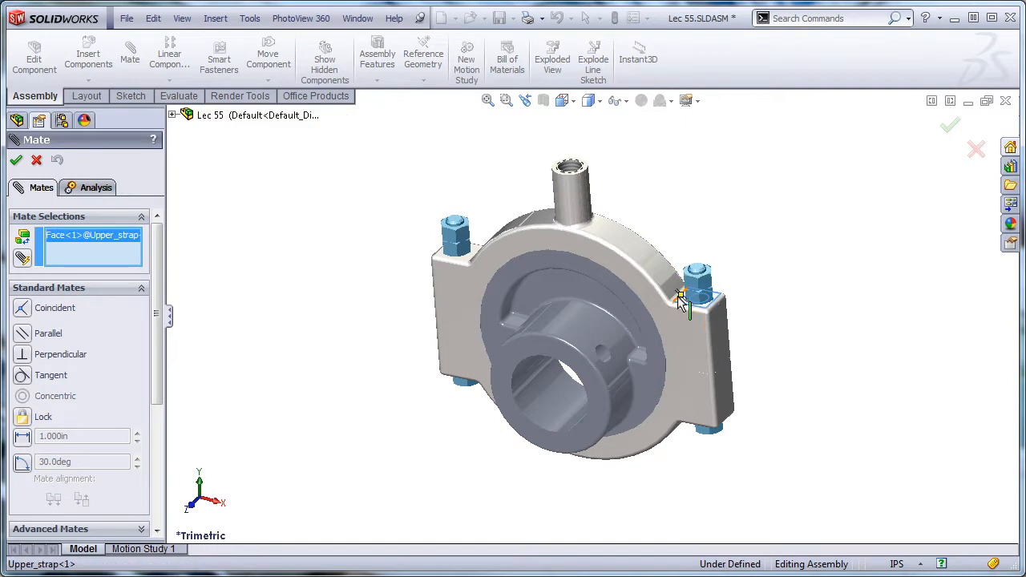
scroll(641, 357, "down", 3)
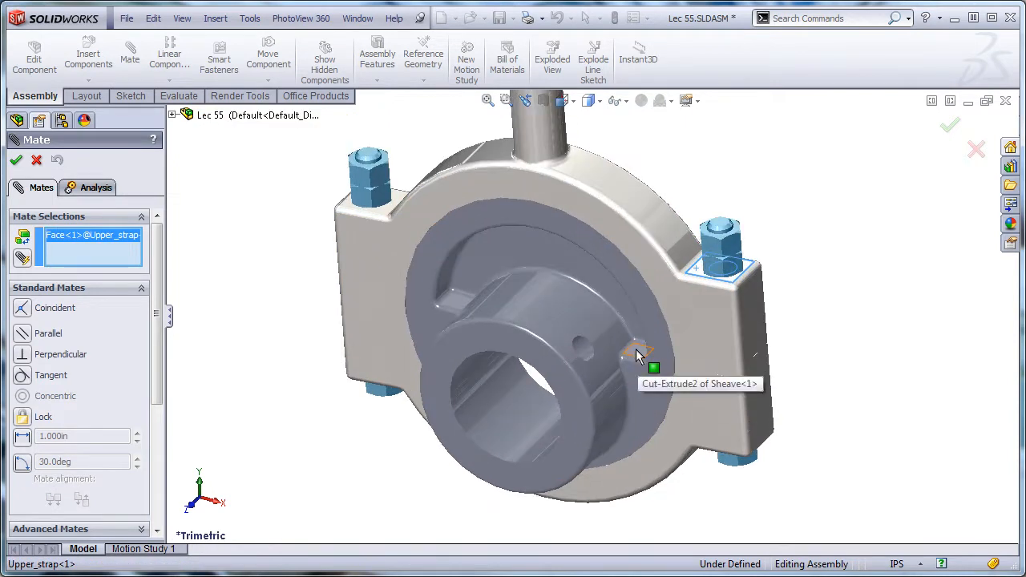
left_click(637, 355)
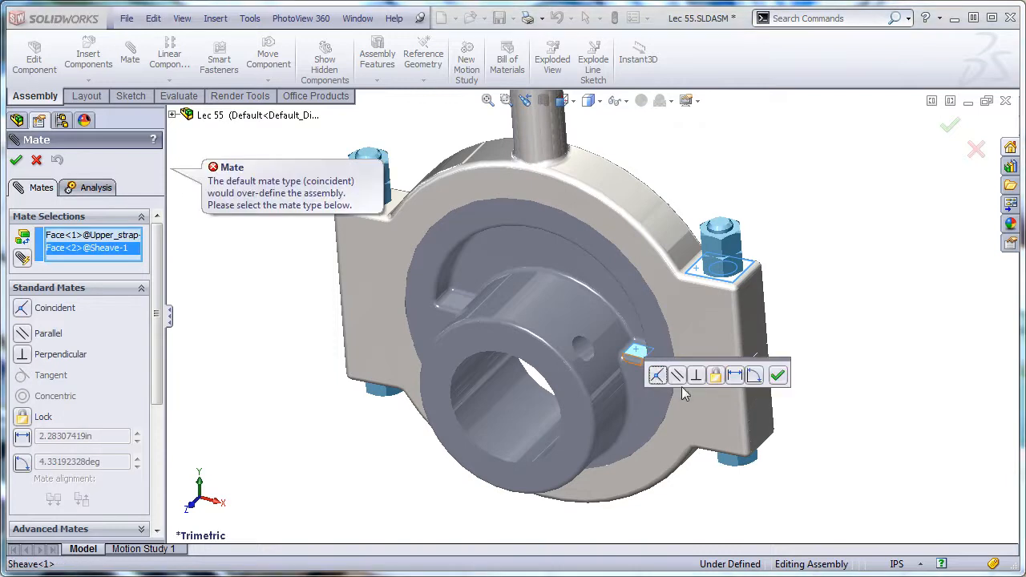
left_click(678, 377)
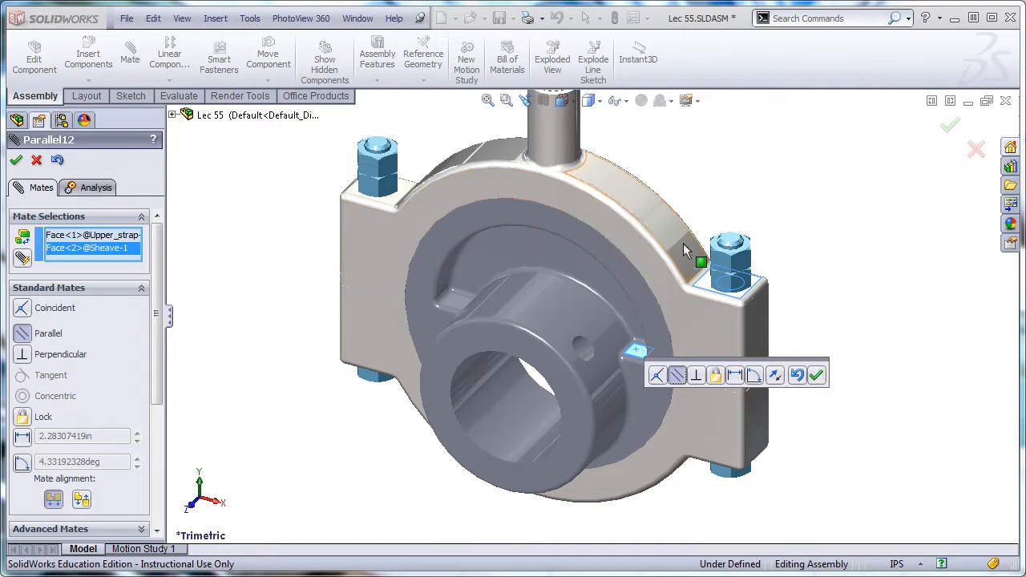
left_click(816, 375)
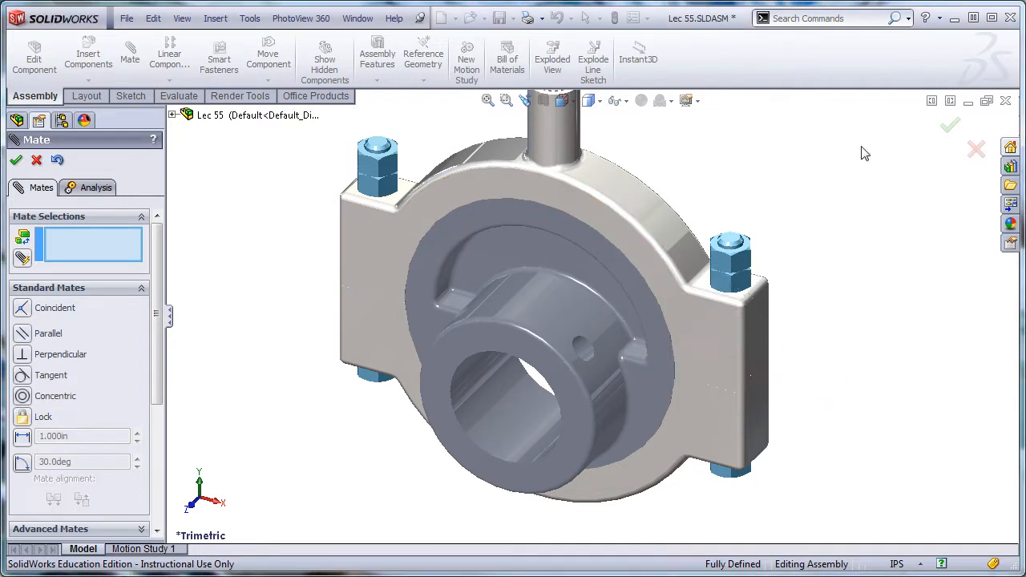
key("Return")
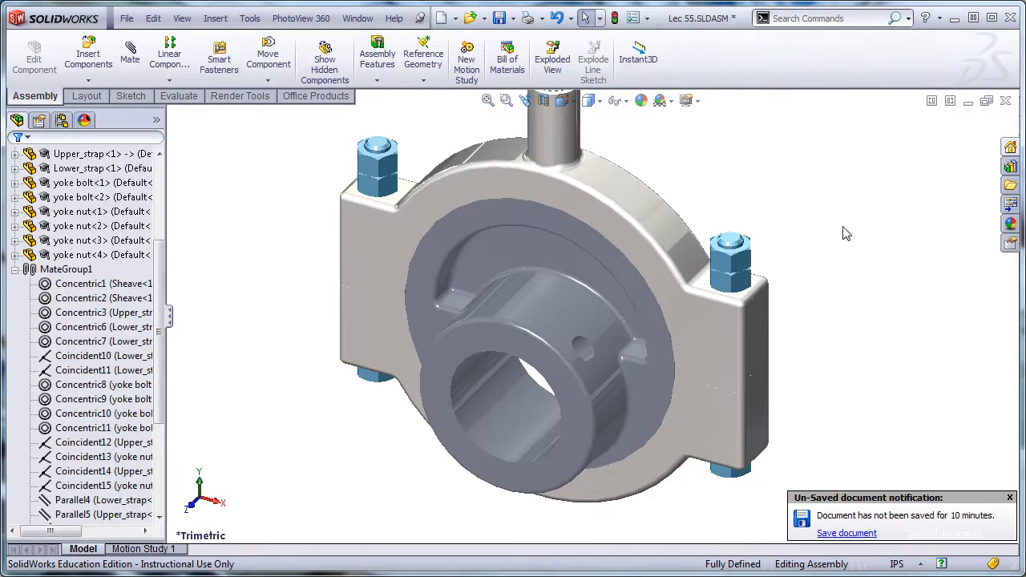
Dismiss the unsaved-document notification and start a new exploded view for the Default configuration
key("f")
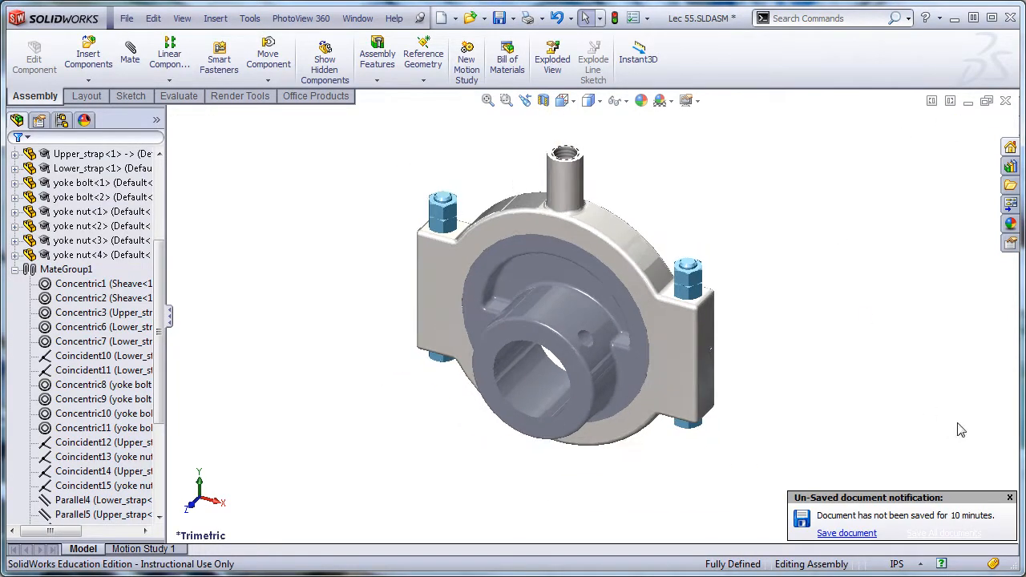
left_click(1010, 498)
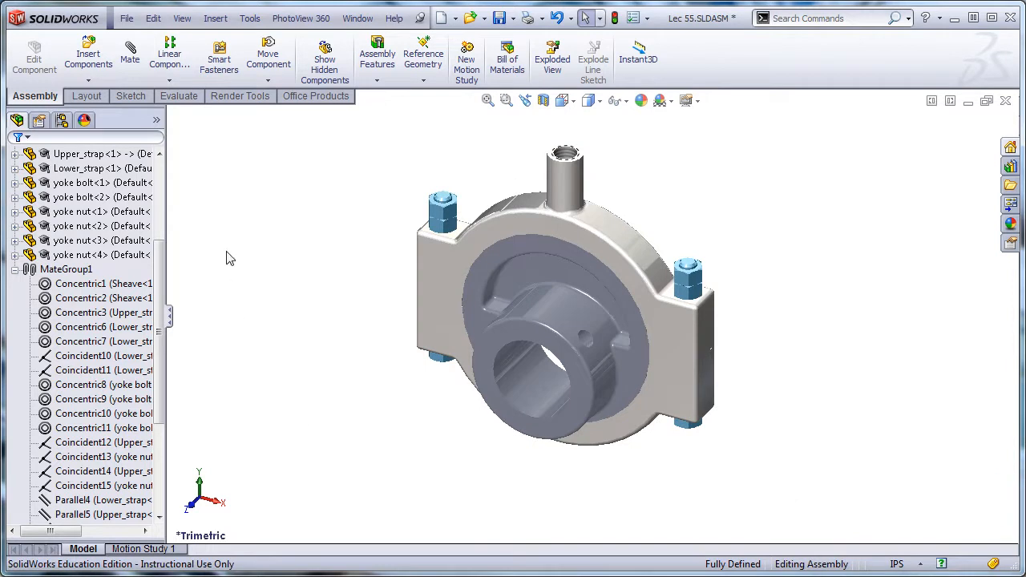
left_click(61, 121)
left_click(72, 170)
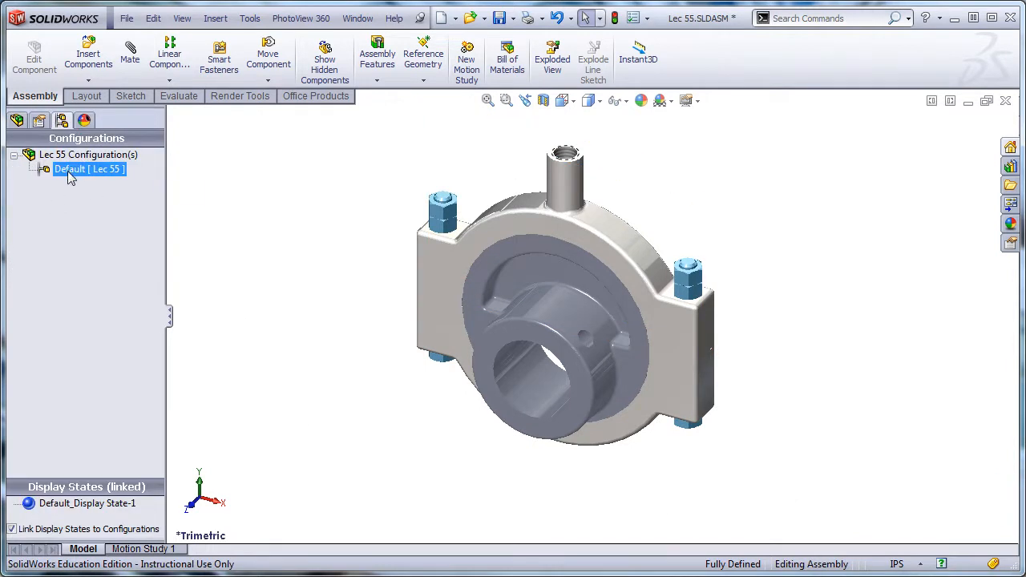
left_click(62, 120)
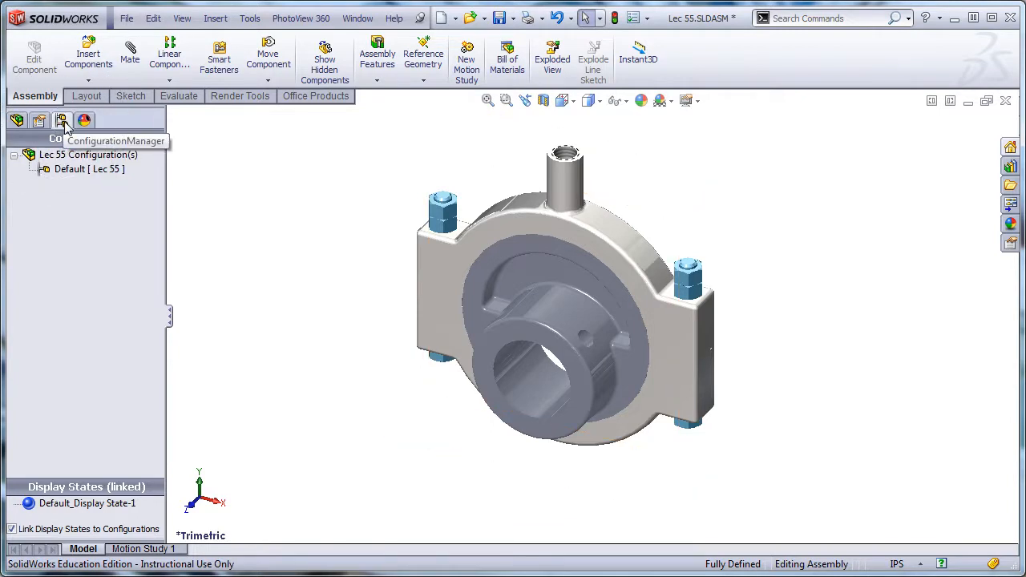
left_click(66, 172)
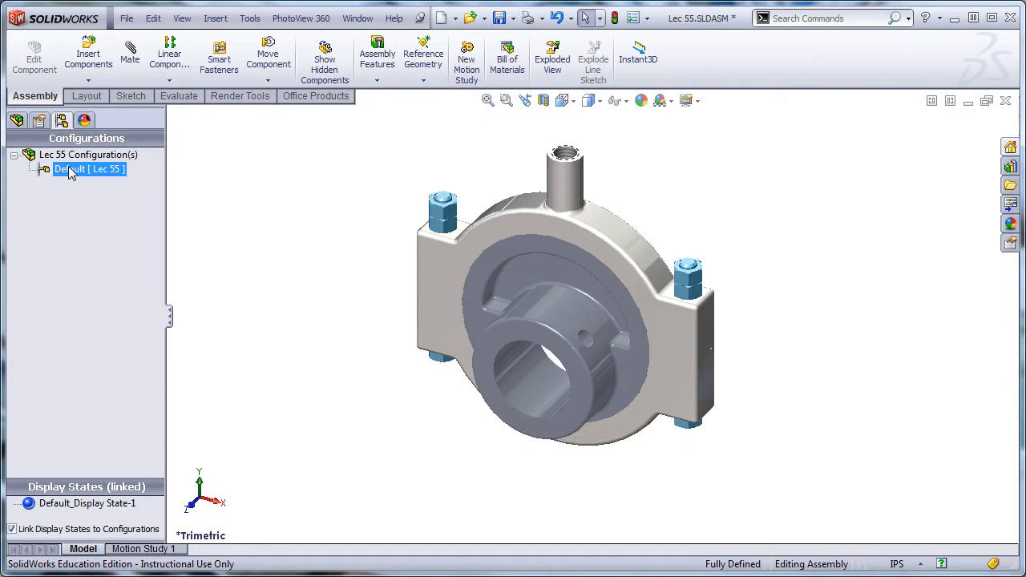
right_click(71, 173)
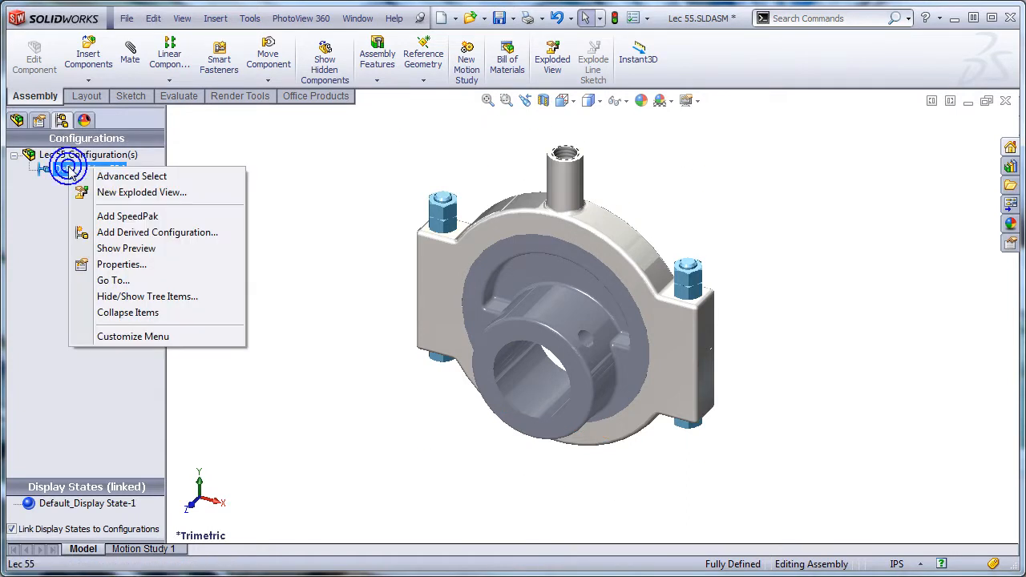
left_click(105, 194)
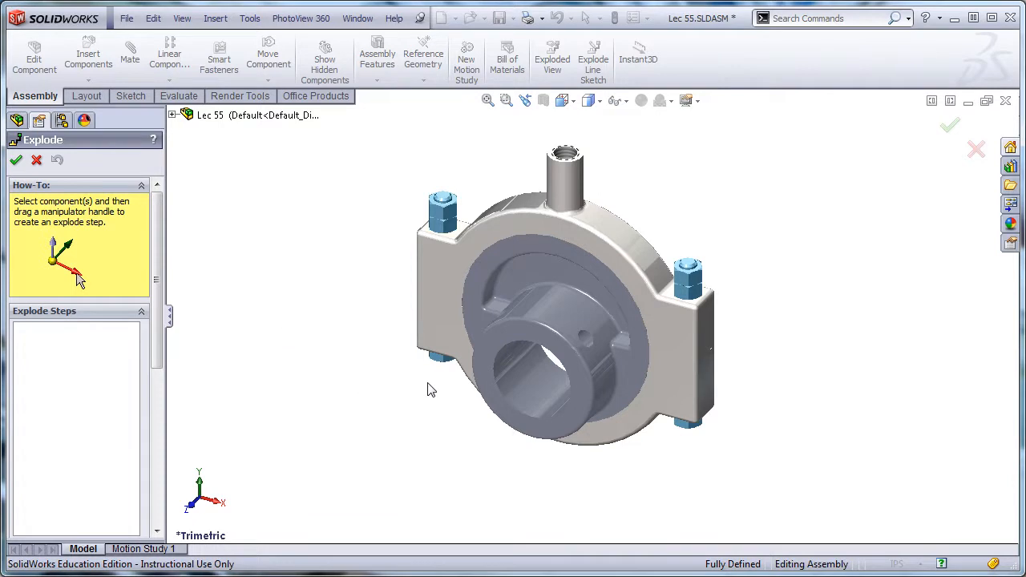
Explode the lower strap together with both yoke bolts downward along the Y axis, clear of the upper strap
left_click(438, 361)
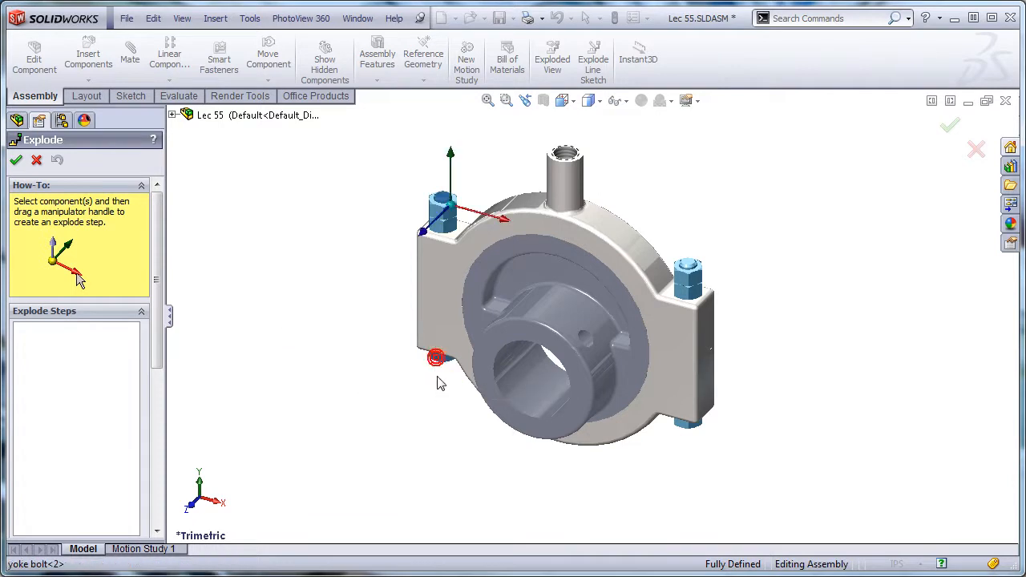
left_click(691, 437)
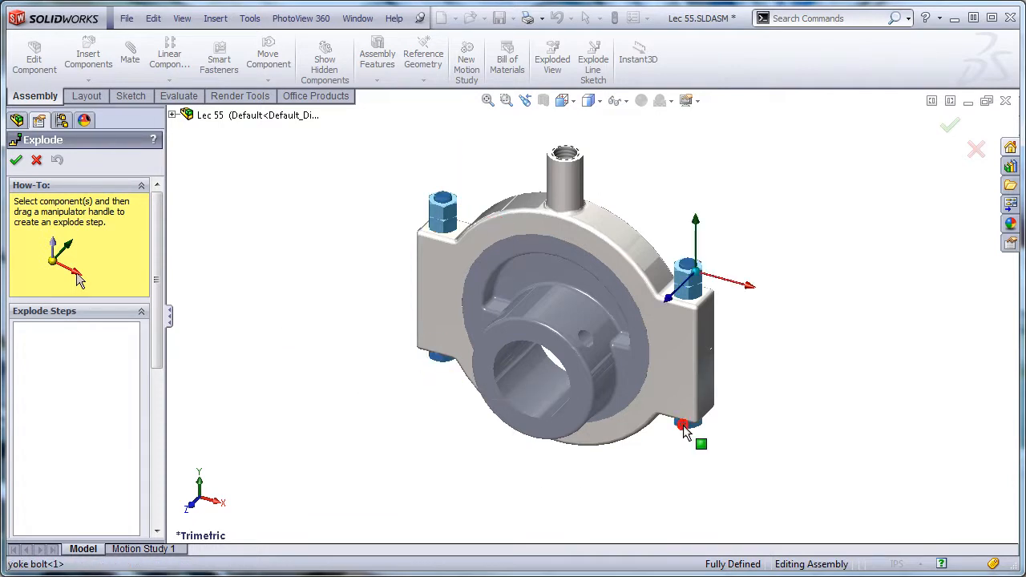
left_click(665, 397)
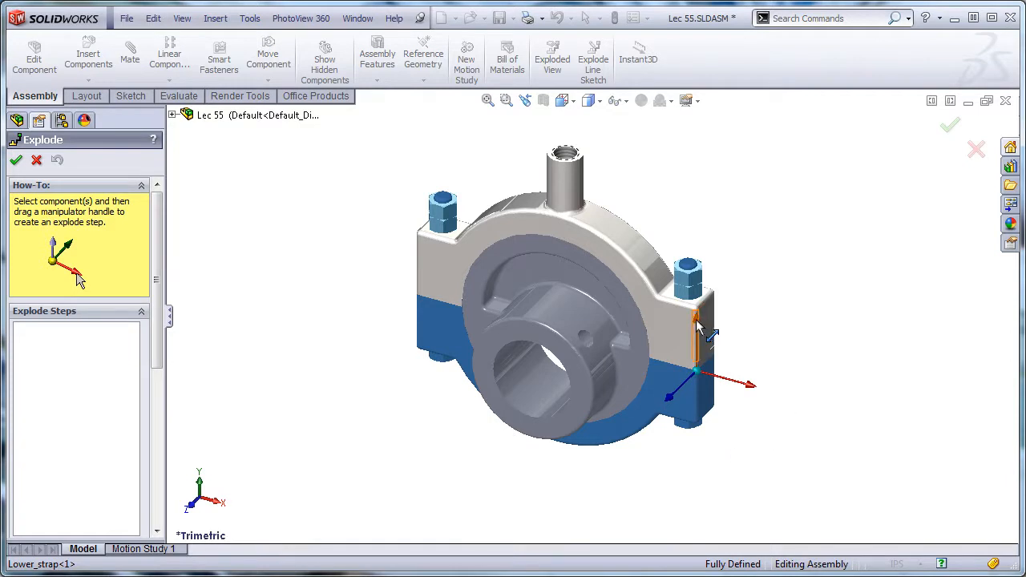
left_click_drag(699, 323, 704, 388)
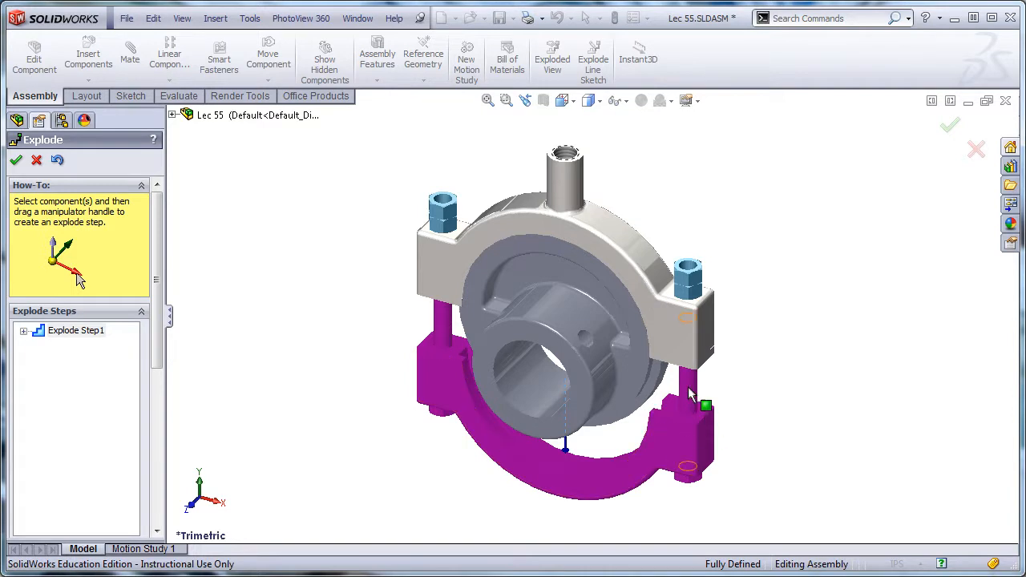
Explode the two yoke bolts farther down along the Y axis until they clear the lower strap
left_click(688, 391)
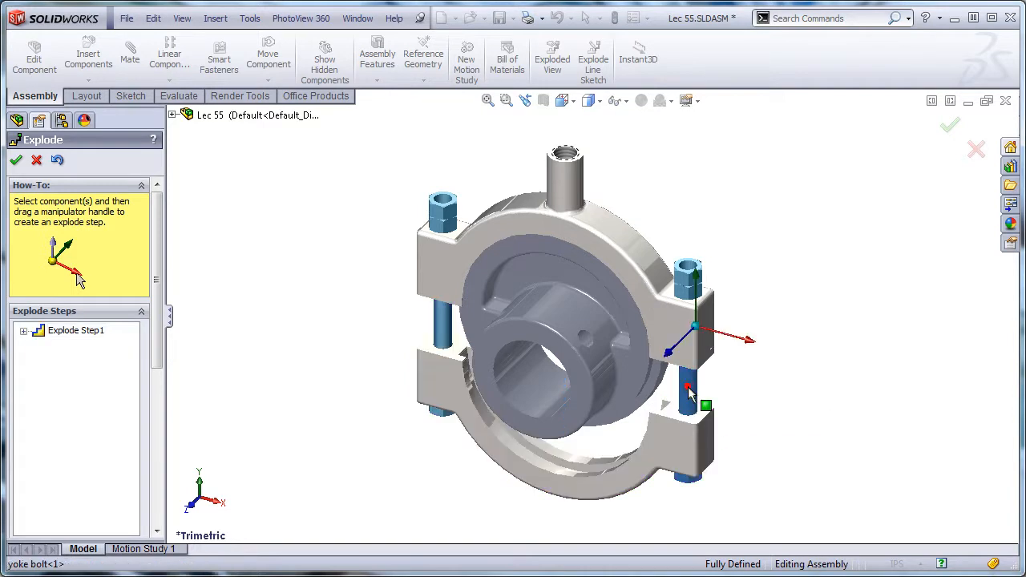
left_click(443, 322)
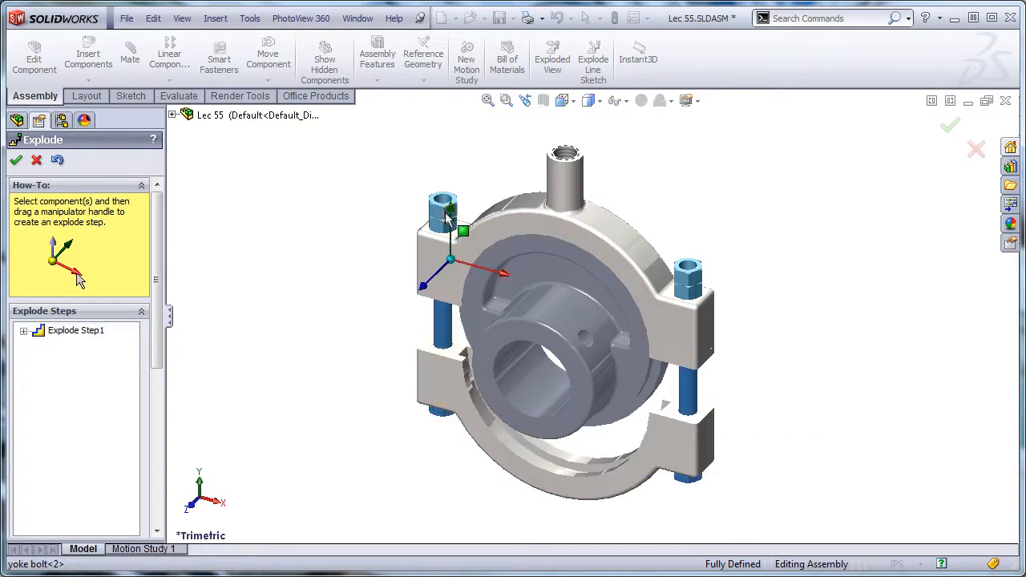
left_click_drag(448, 230, 455, 389)
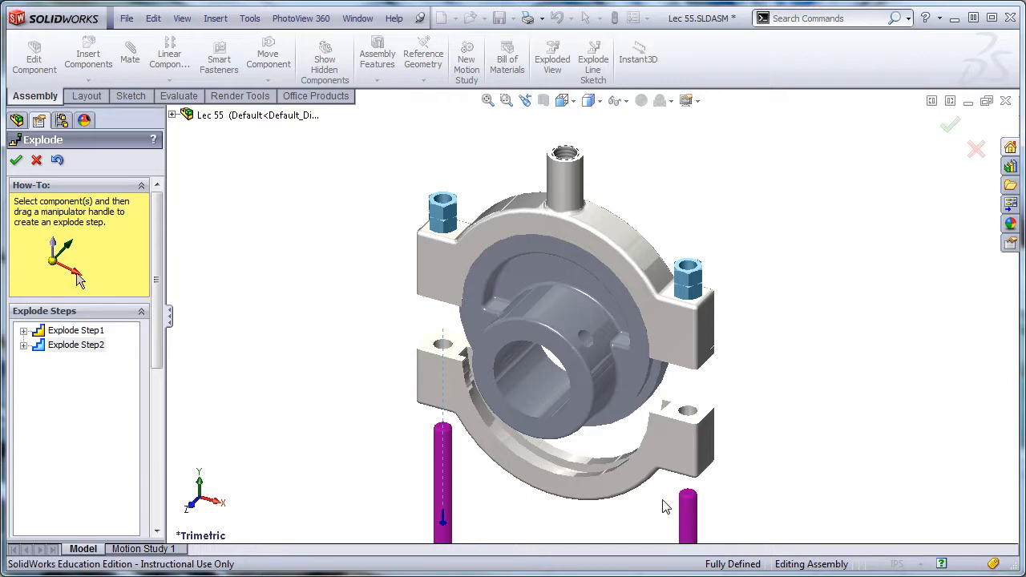
Explode the upper strap together with its four yoke nuts upward along the Y axis, away from the shims
left_click(678, 336)
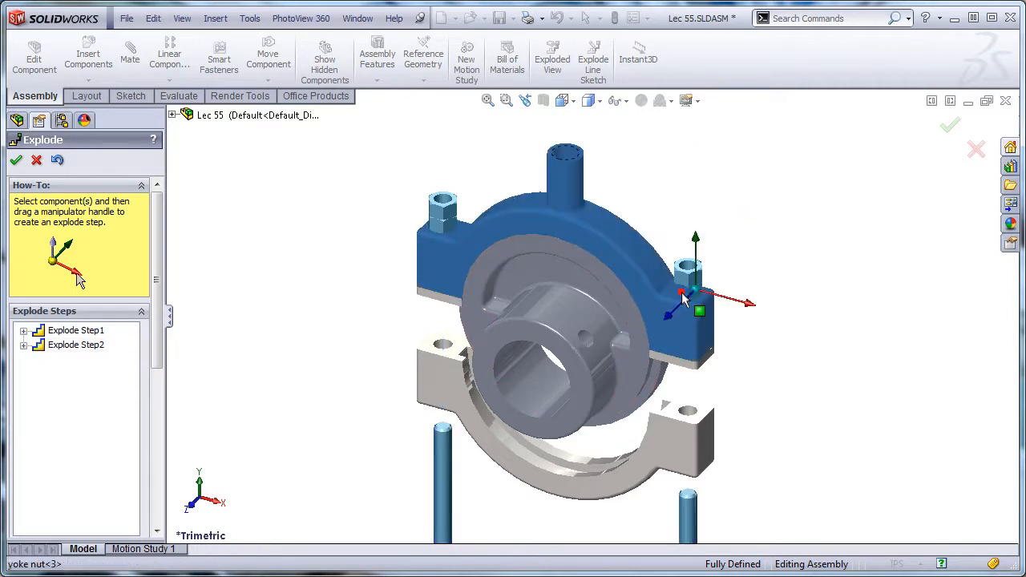
left_click_drag(683, 295, 449, 229)
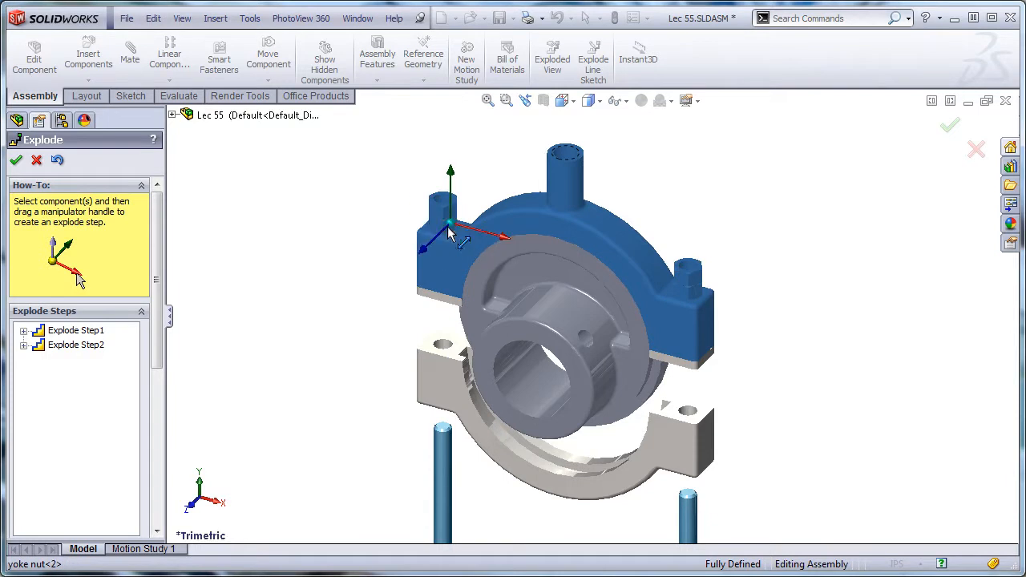
left_click_drag(451, 172, 459, 112)
key("f")
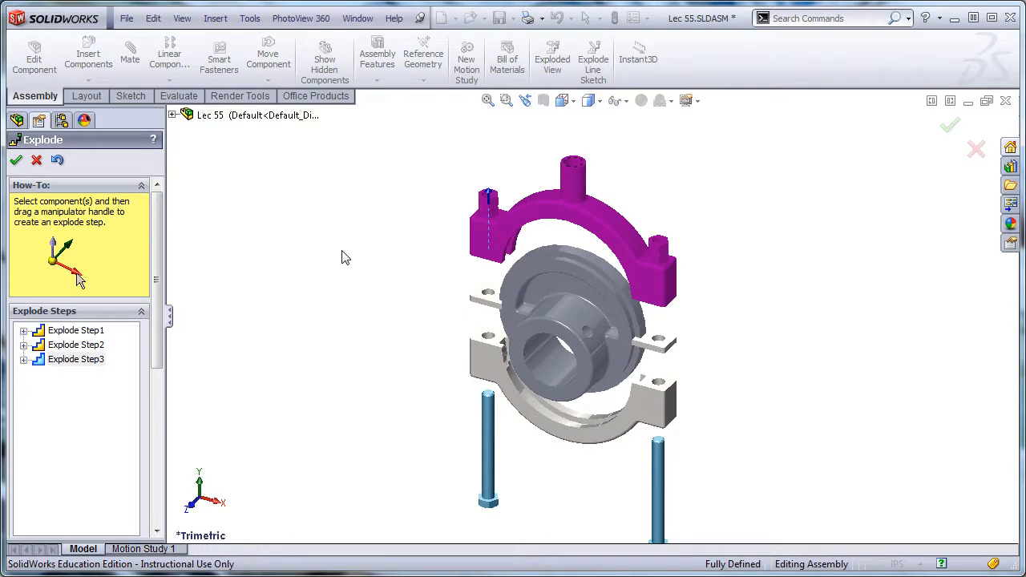
Explode all four yoke nuts together upward along the Y axis until they clear the upper strap
left_click(591, 102)
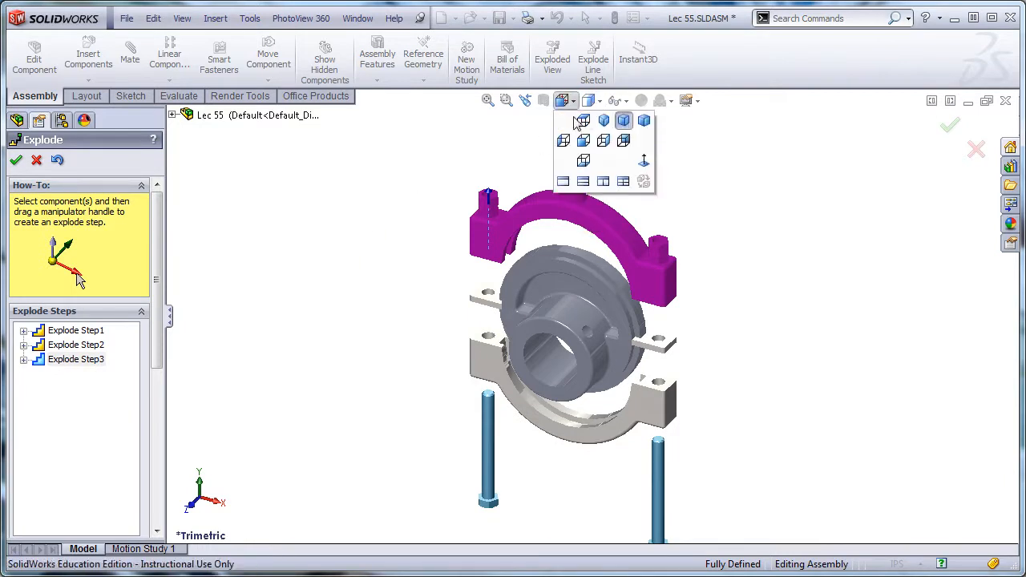
middle_click_drag(373, 222, 348, 167)
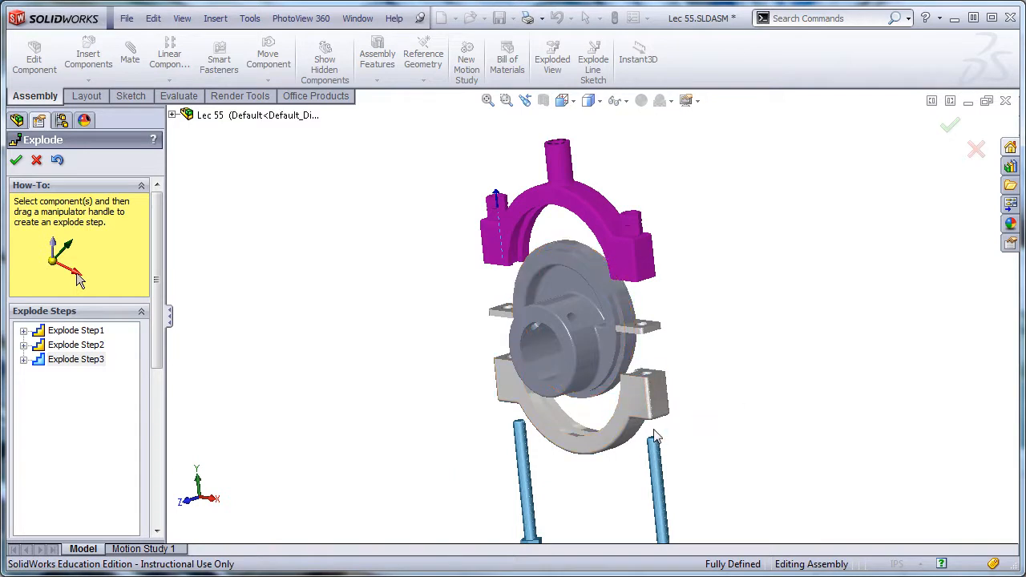
left_click(562, 100)
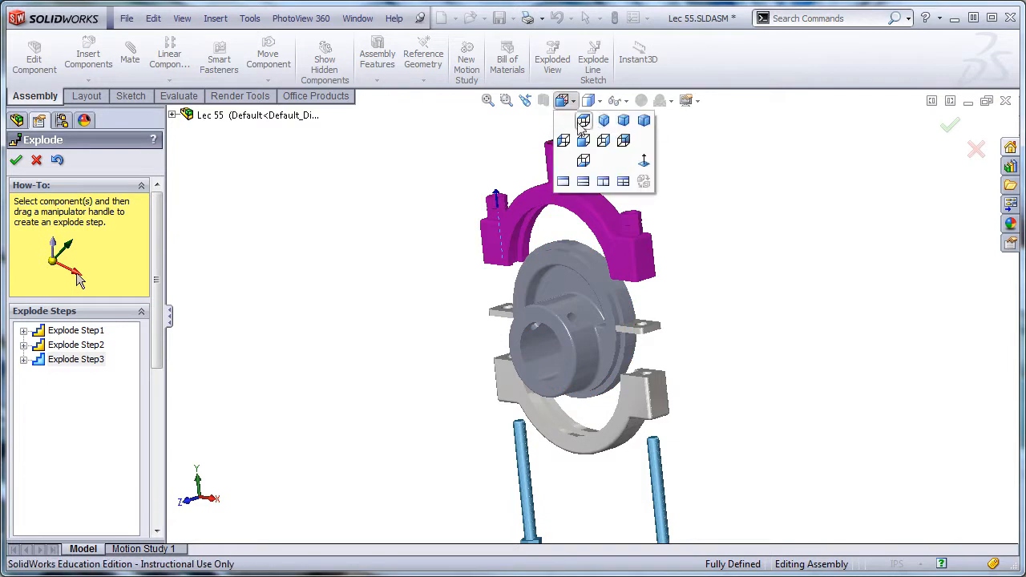
left_click(624, 122)
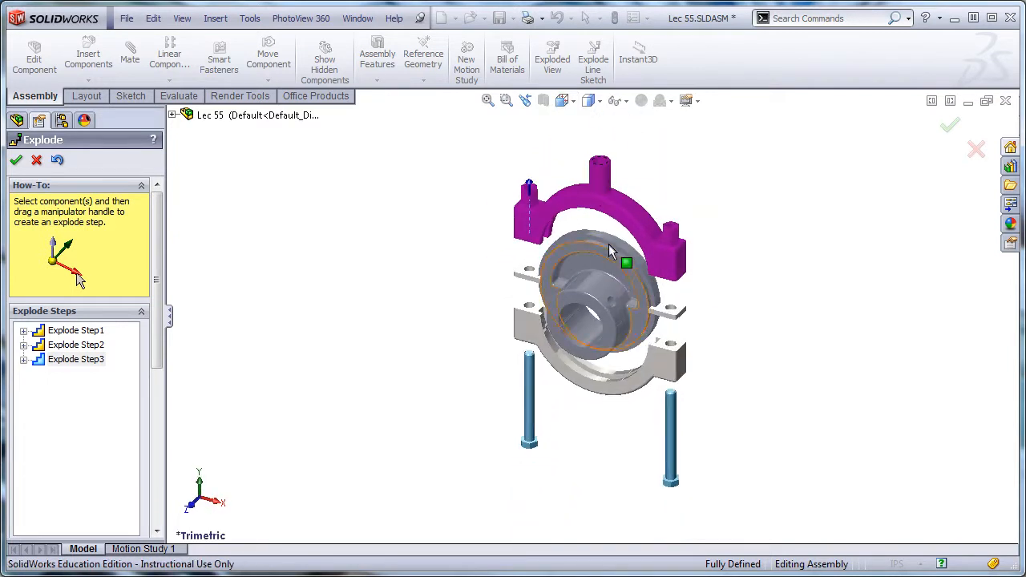
scroll(607, 232, "up", 3)
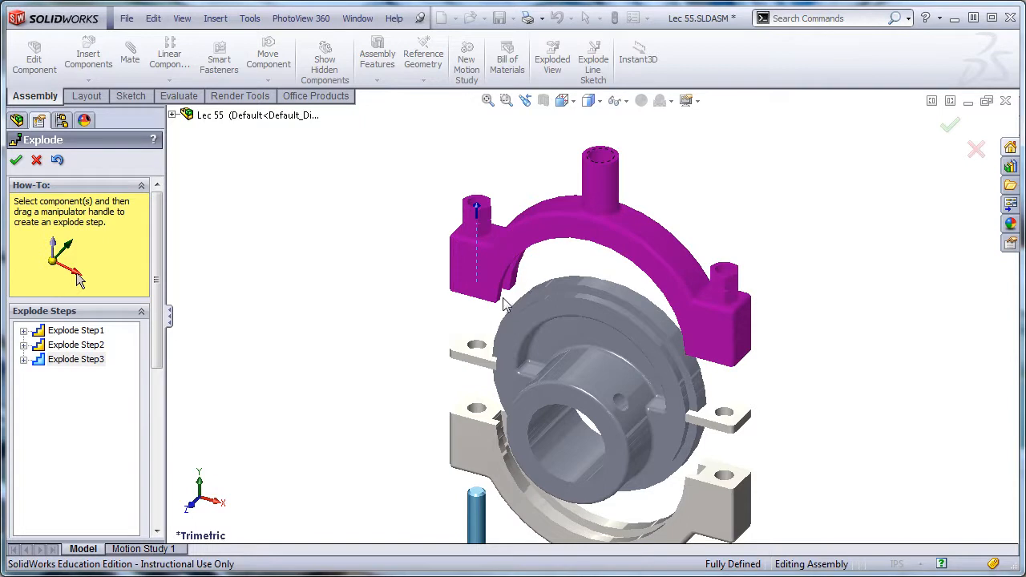
left_click(470, 215)
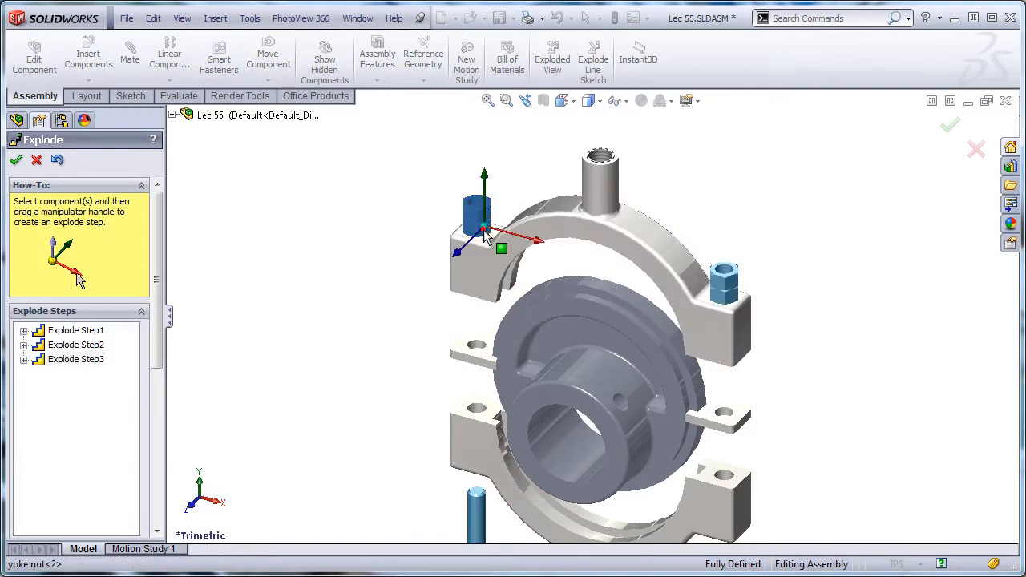
left_click(722, 285)
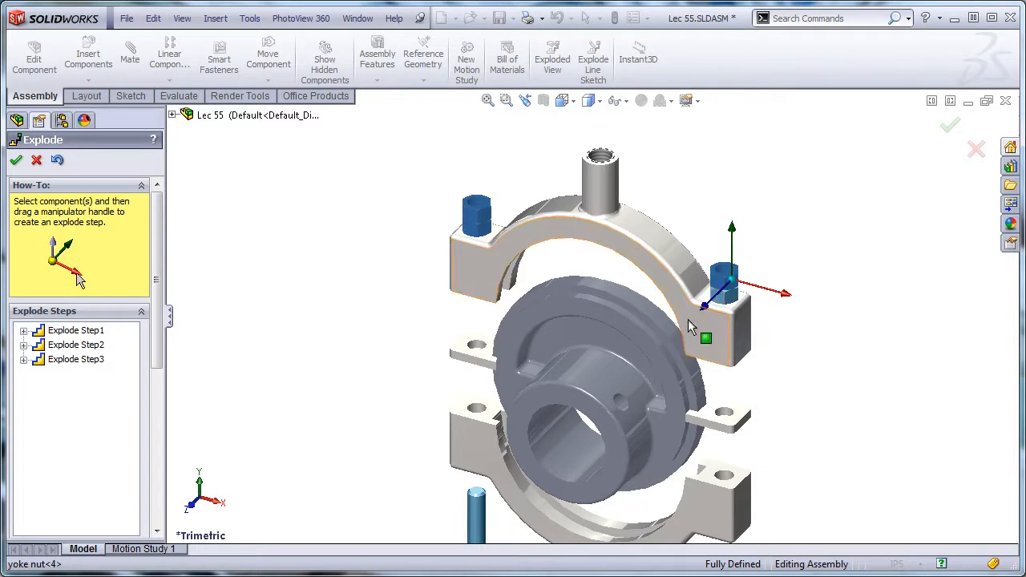
left_click(731, 303)
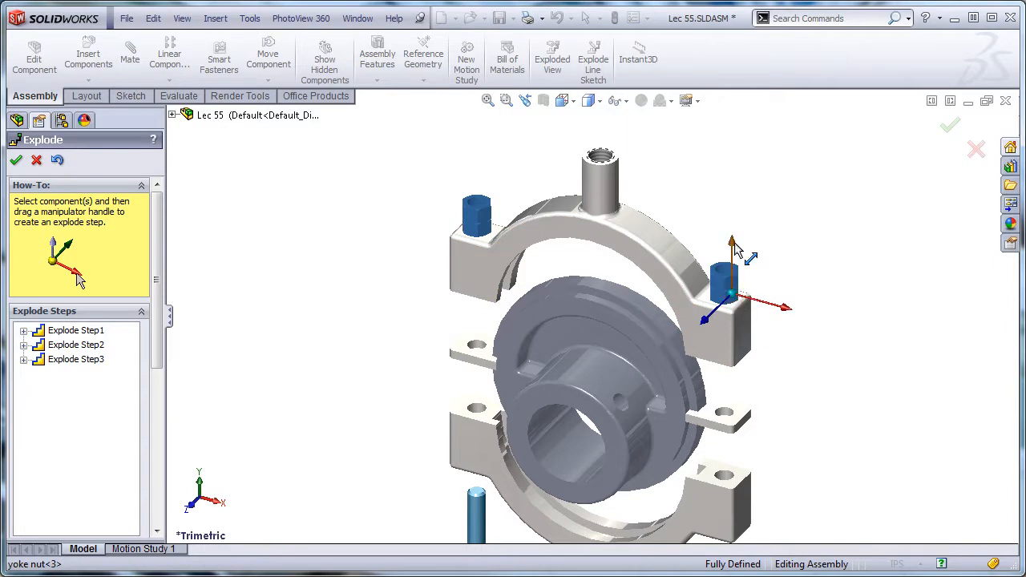
left_click_drag(734, 248, 739, 215)
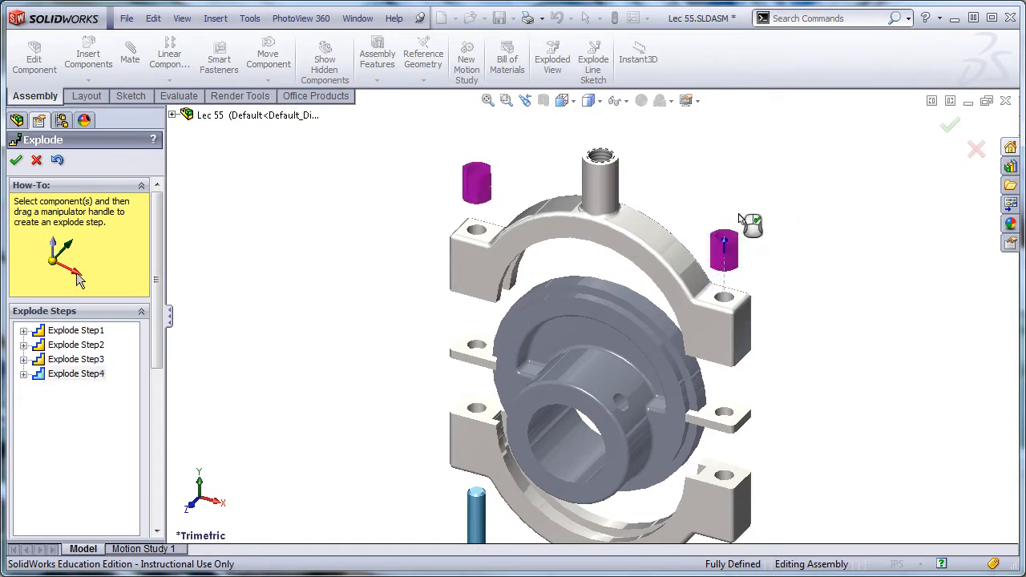
Explode the top yoke nut of each stacked pair farther up along the Y axis, away from the nut beneath it
left_click(734, 259)
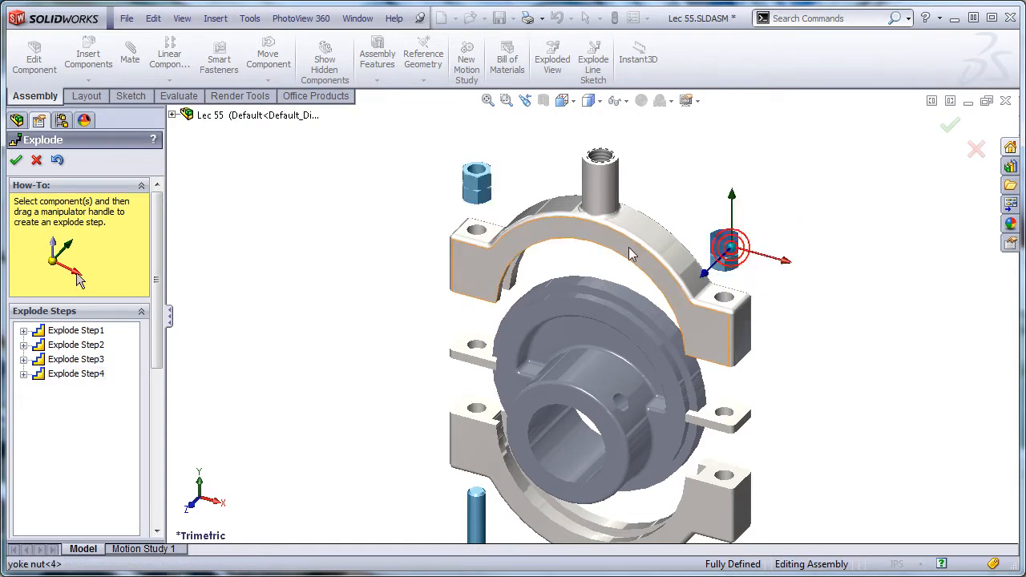
left_click(478, 181)
left_click_drag(485, 129, 485, 108)
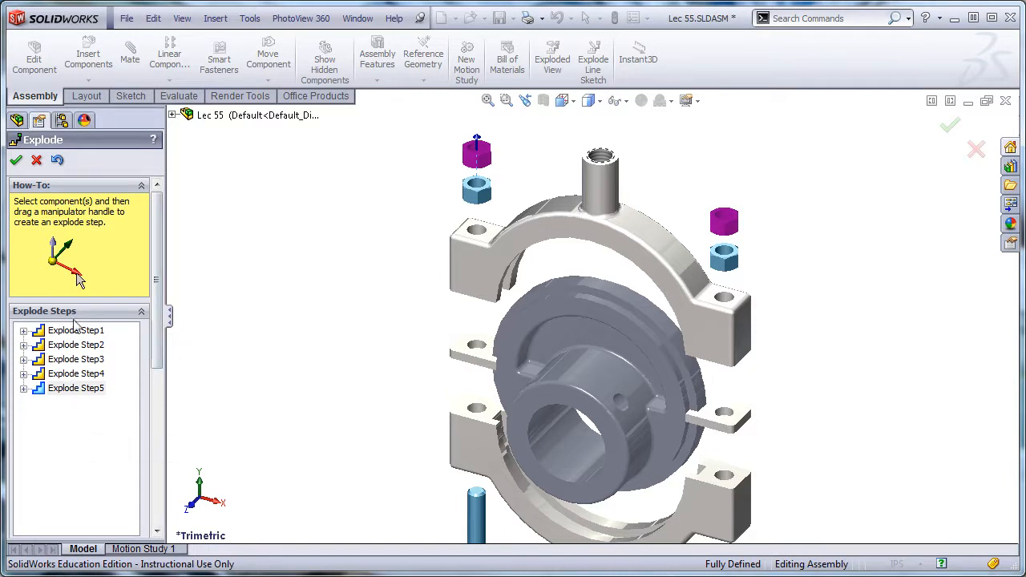
Review the explode steps, readjust the upper strap's explode distance along the Y axis, and accept the exploded view
left_click(67, 375)
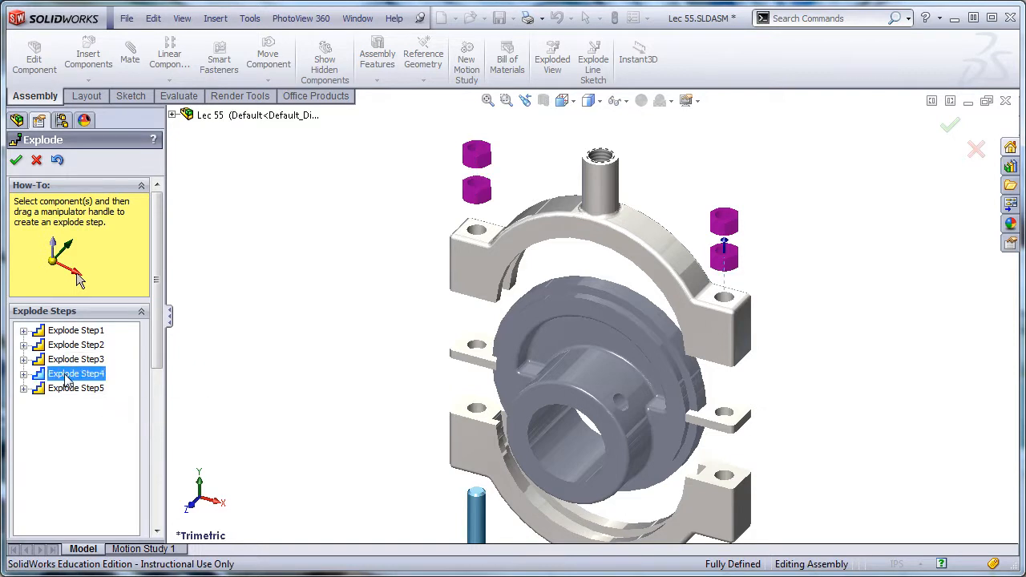
left_click(64, 359)
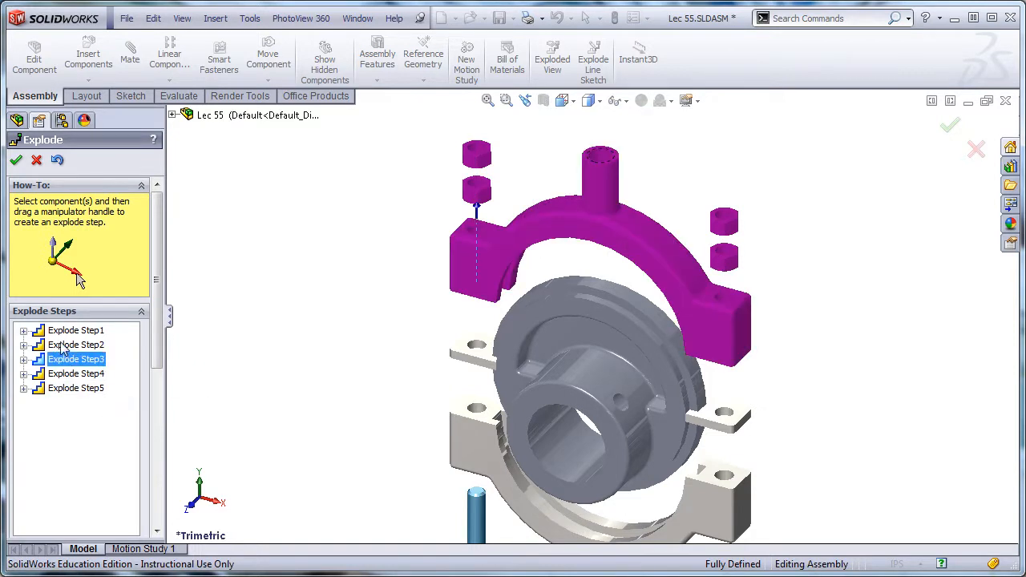
left_click(61, 343)
left_click(65, 359)
left_click(476, 207)
mouse_move(477, 207)
left_mouse_down()
mouse_move(481, 252)
mouse_move(481, 170)
mouse_move(472, 195)
mouse_move(484, 292)
mouse_move(476, 161)
mouse_move(472, 199)
left_mouse_up()
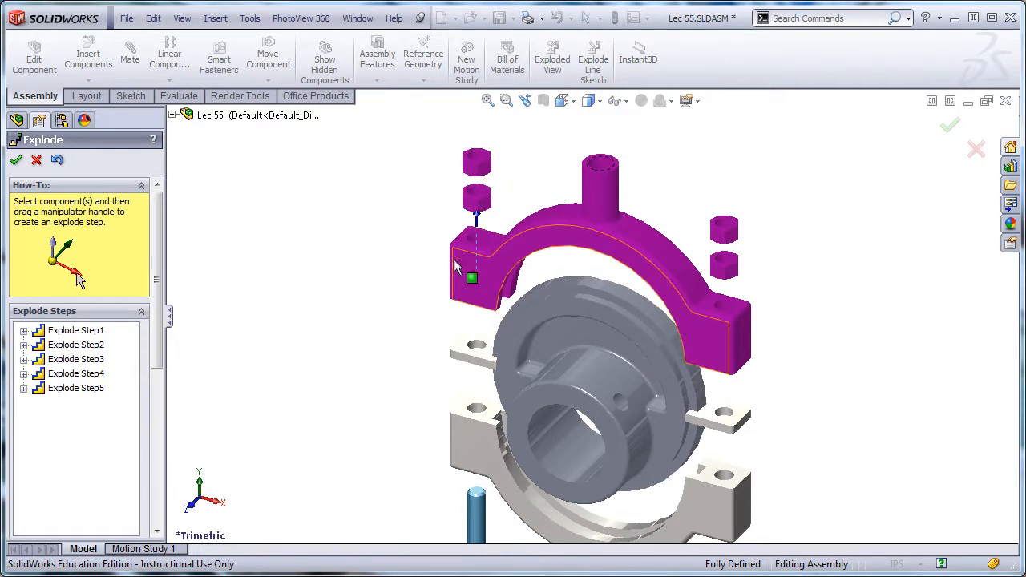
left_click_drag(478, 218, 475, 197)
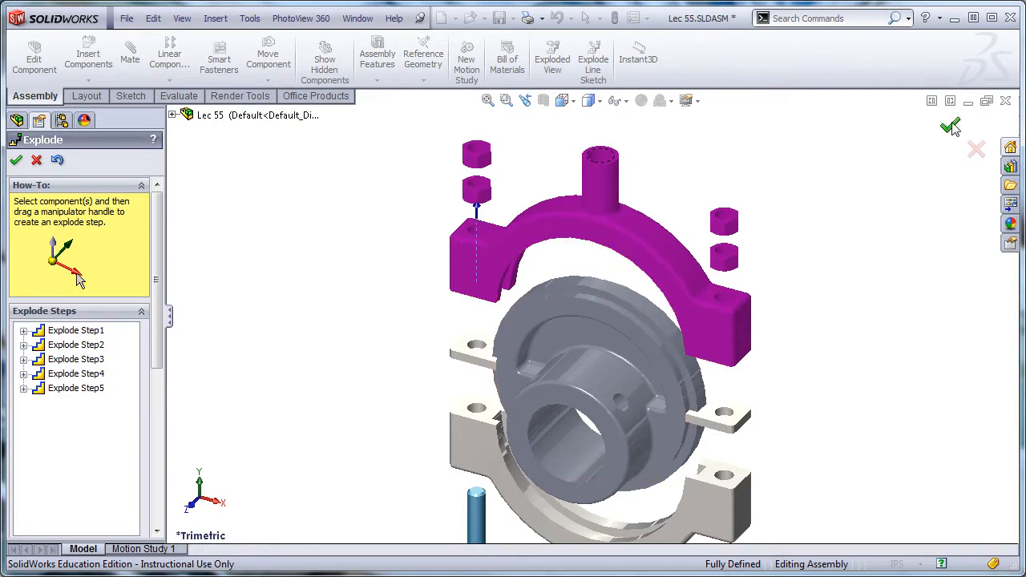
left_click(952, 124)
key("f")
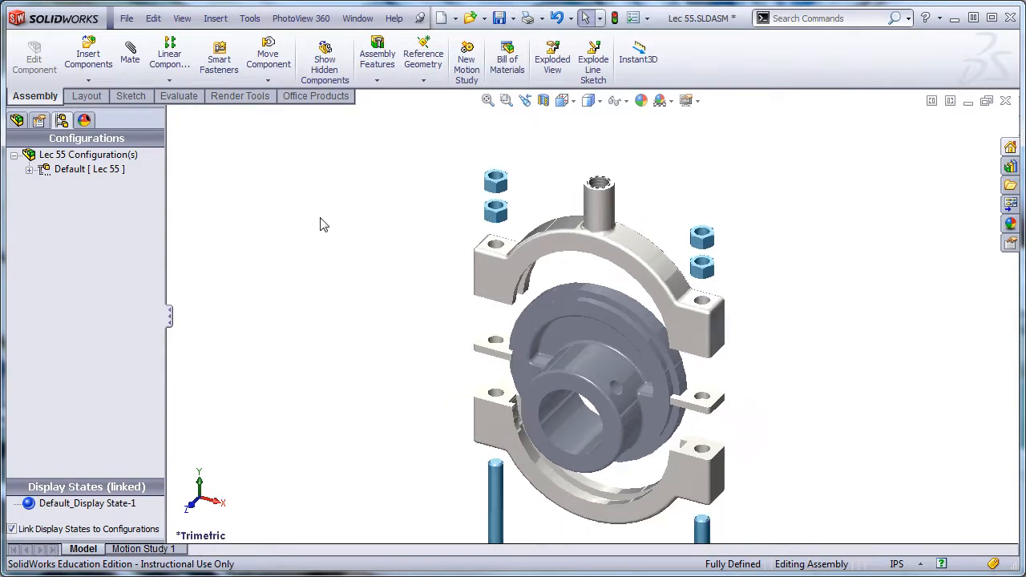
Reopen the Default configuration's exploded view for editing and explode each shim outward along the X axis, away from the sheave
left_click(57, 172)
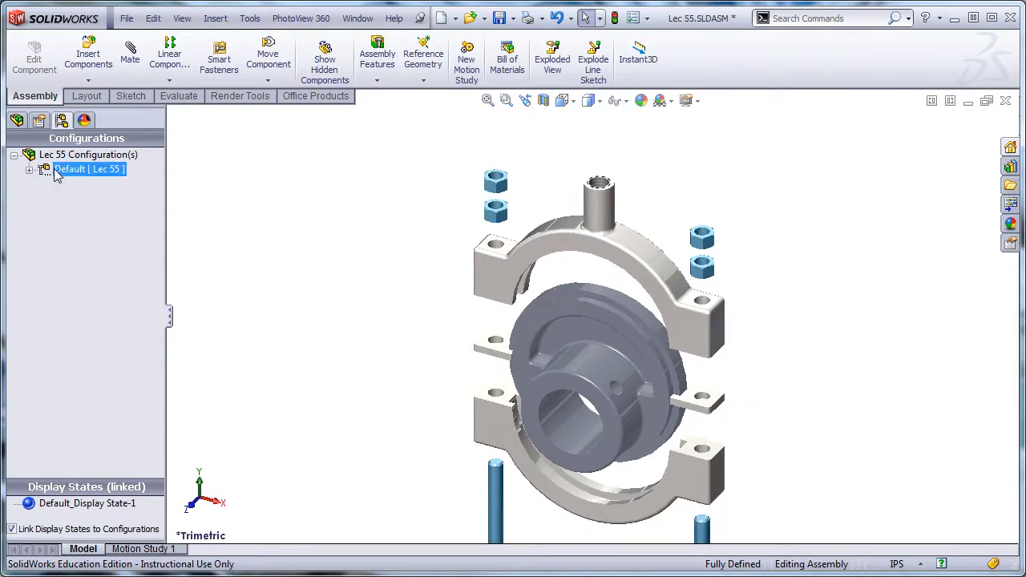
right_click(55, 172)
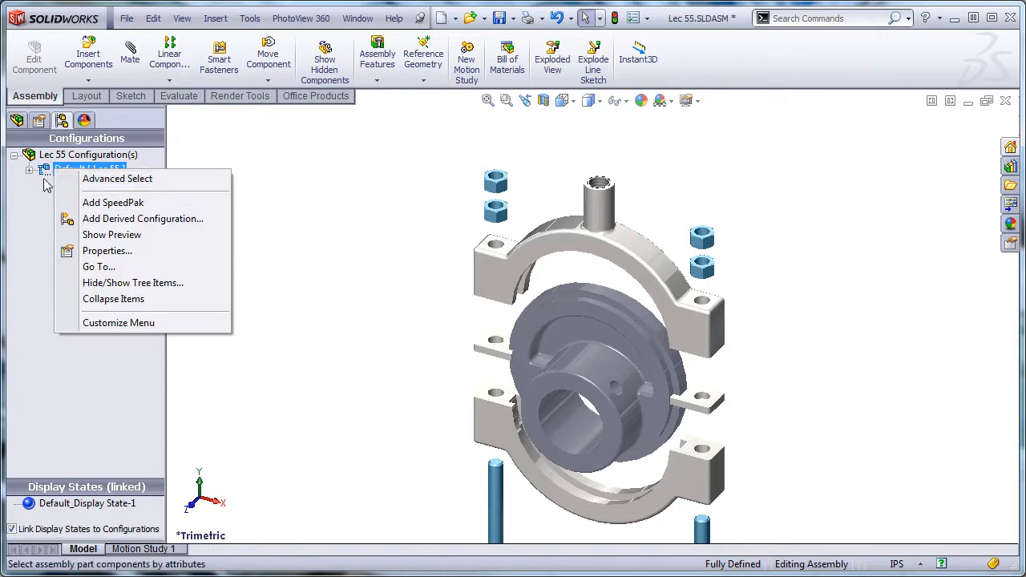
left_click(29, 170)
left_click(29, 170)
right_click(81, 190)
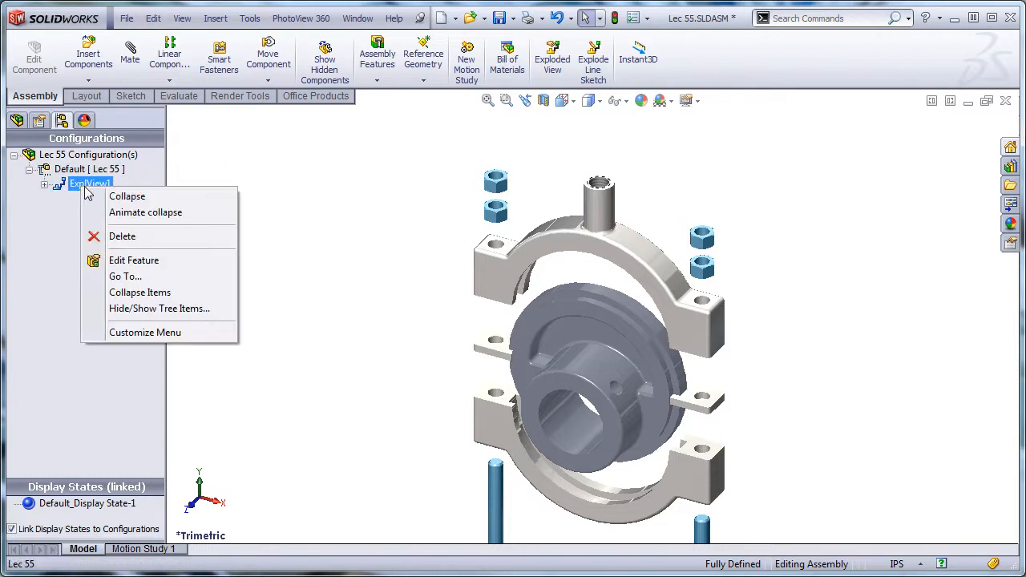
left_click(128, 260)
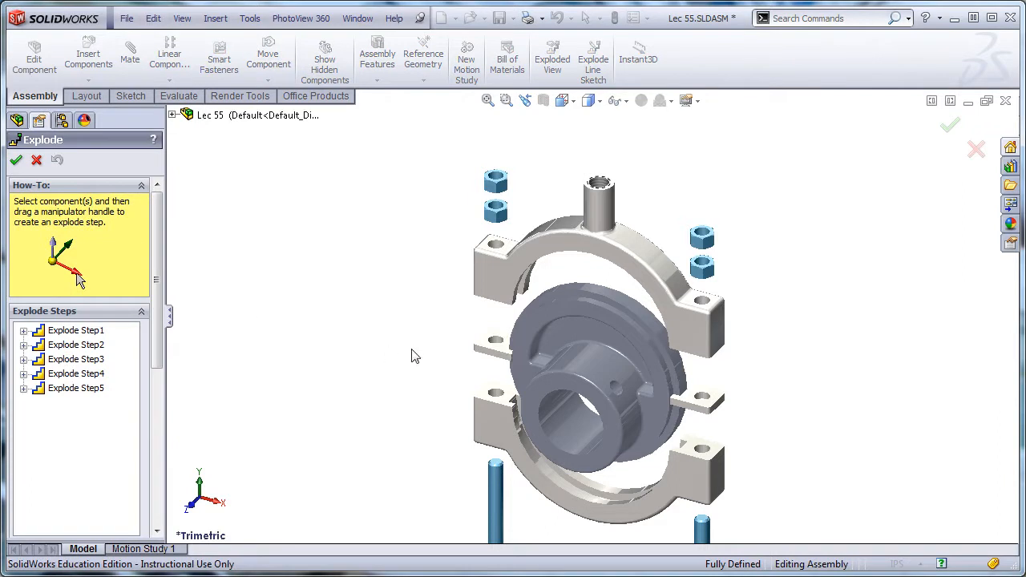
left_click(492, 343)
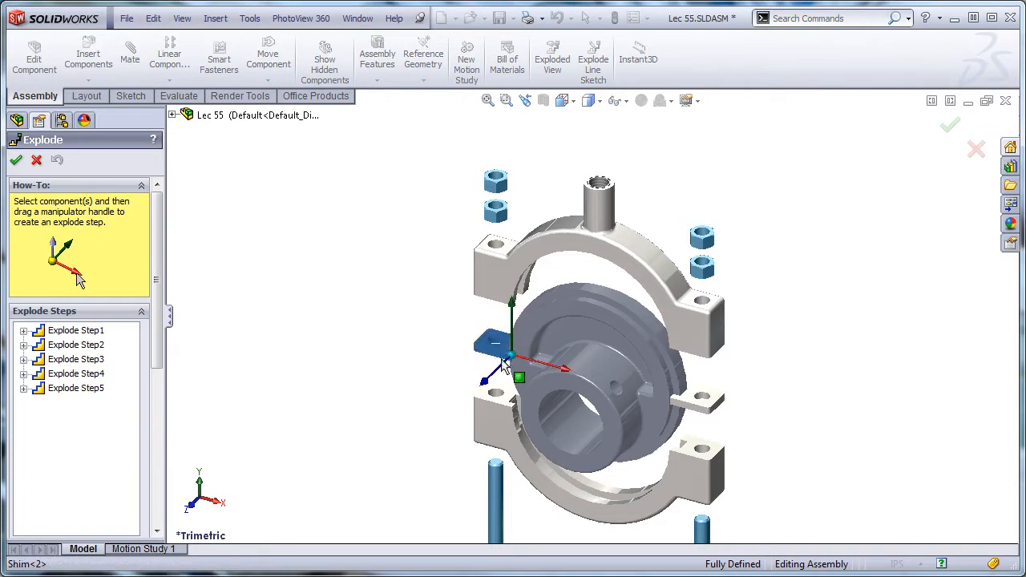
left_click_drag(566, 375, 534, 367)
left_click(696, 401)
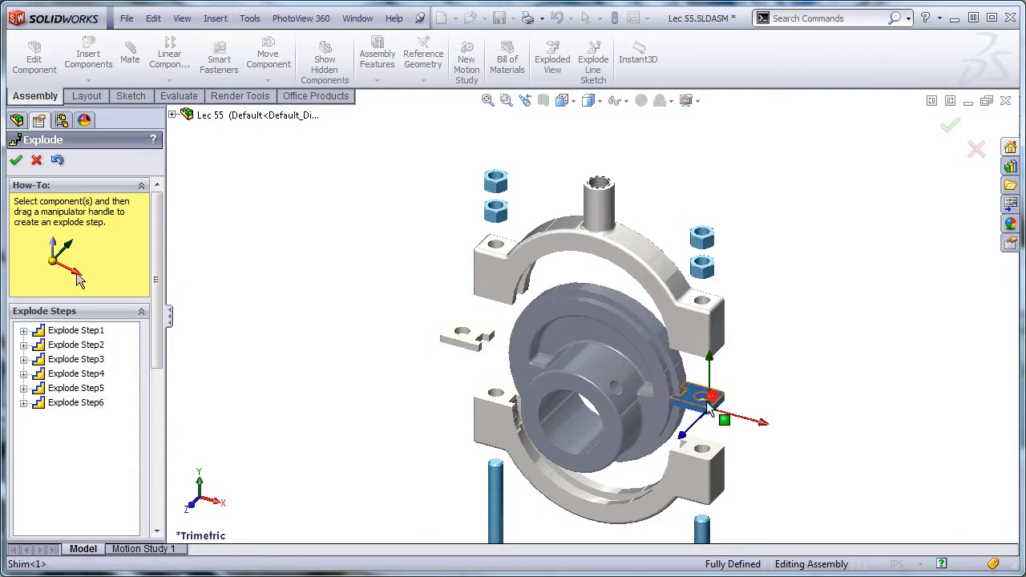
left_click_drag(762, 423, 792, 430)
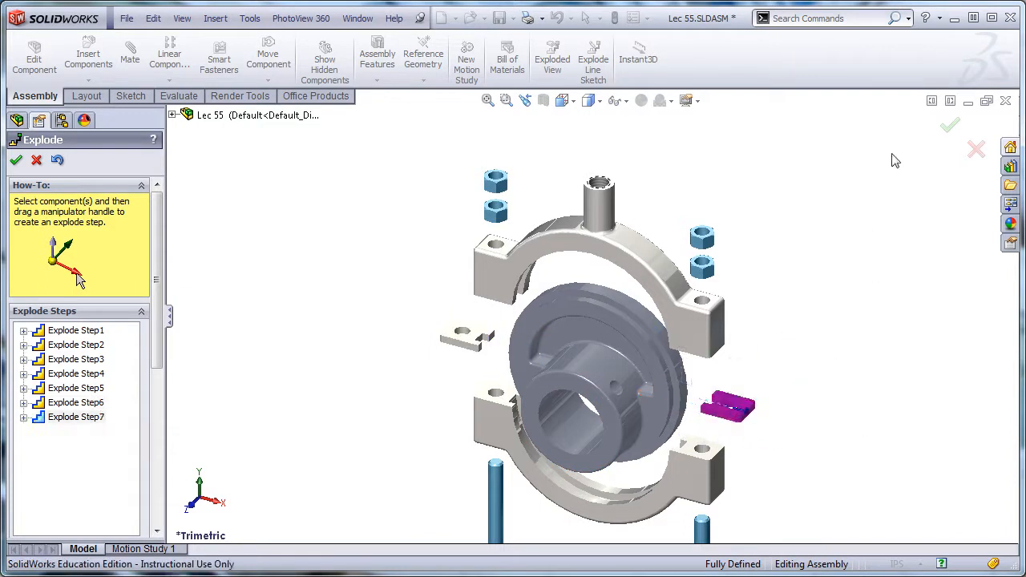
left_click(950, 124)
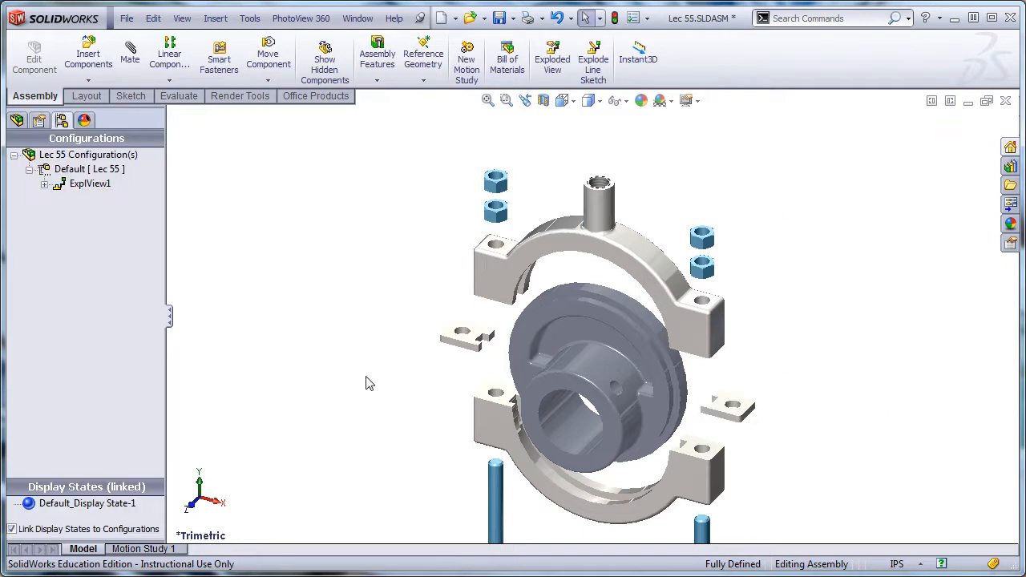
Collapse the whole assembly and explode it again to check the exploded view
left_click(77, 155)
right_click(77, 155)
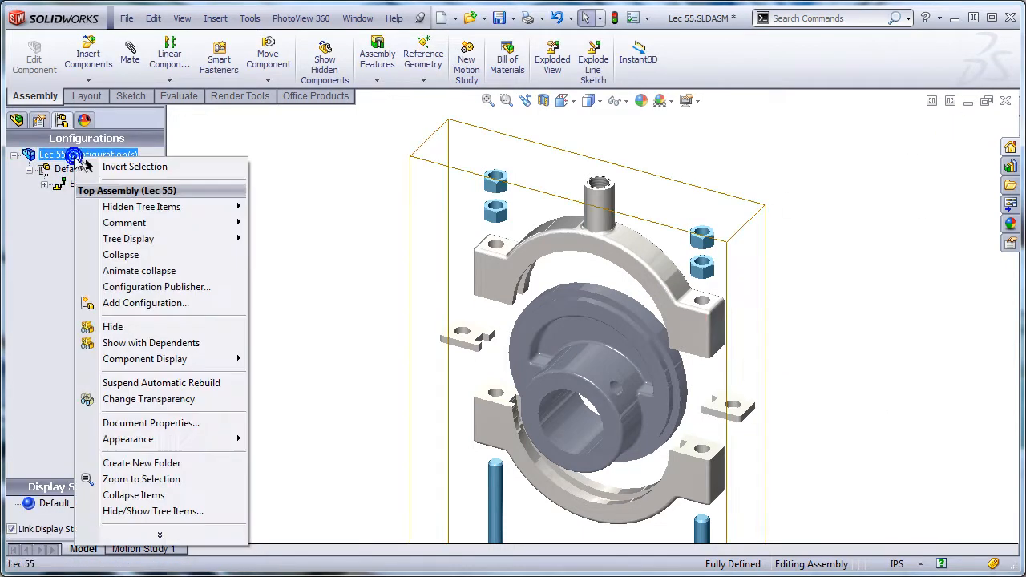
left_click(121, 255)
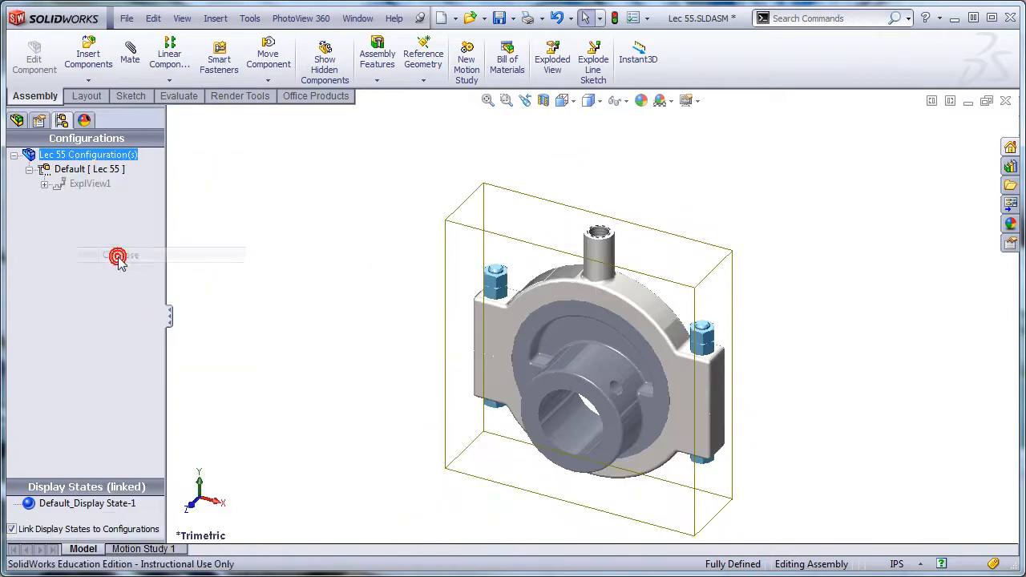
left_click(403, 385)
left_click(77, 154)
right_click(76, 156)
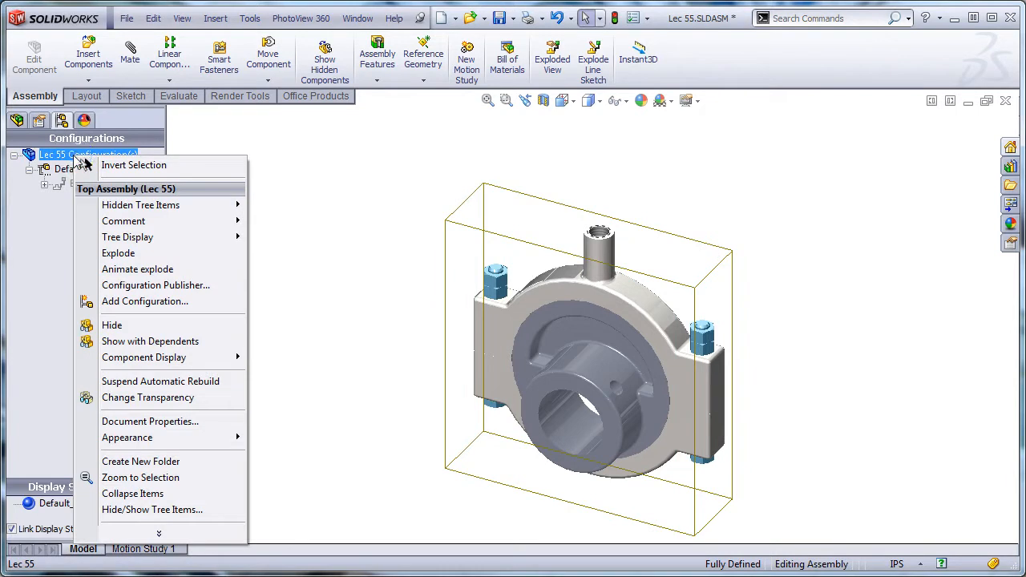
left_click(119, 254)
left_click(243, 282)
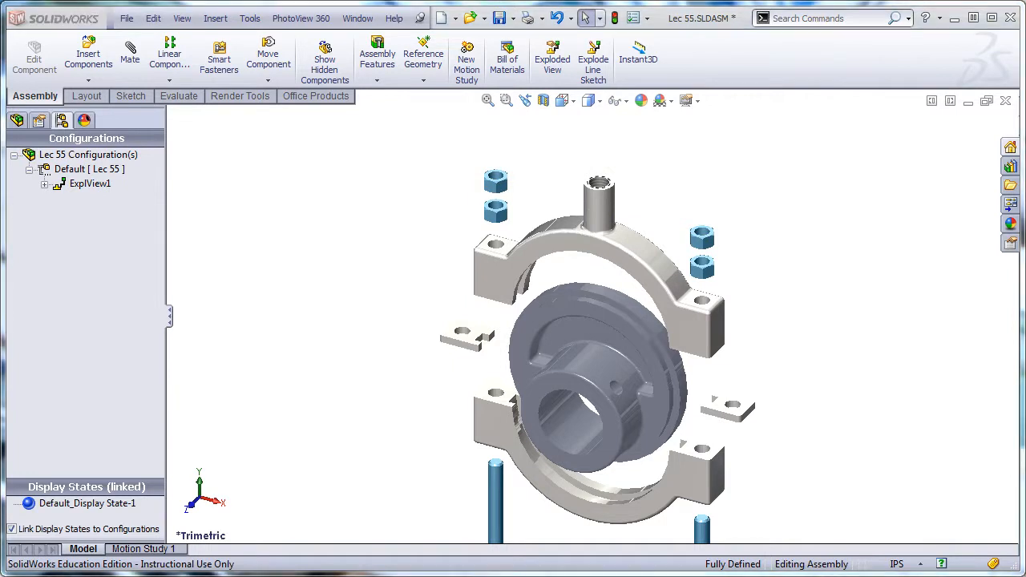
Check the explode lines in the reference drawing, and start an explode line sketch in the SolidWorks assembly
key("alt+Tab")
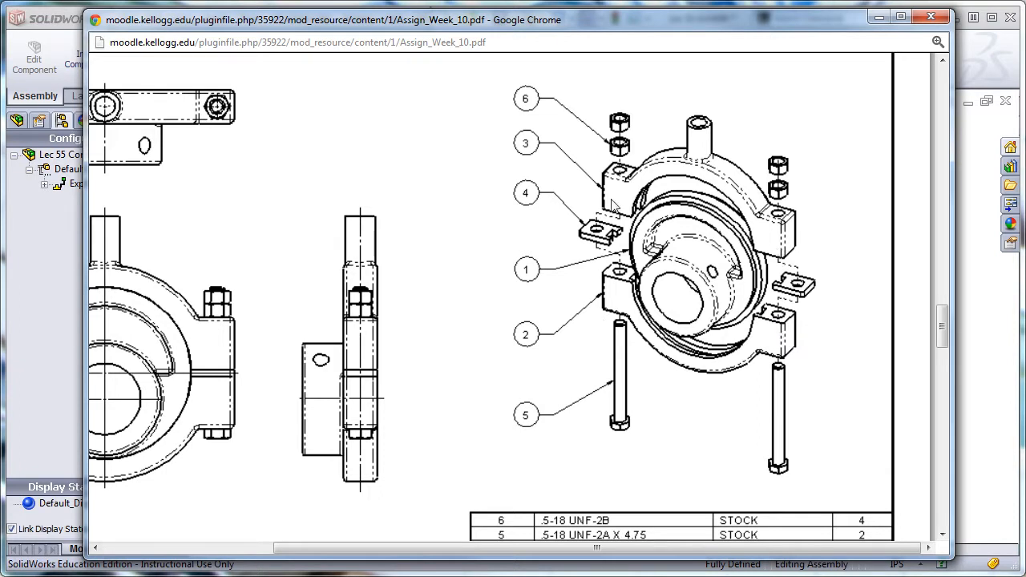
left_click(879, 16)
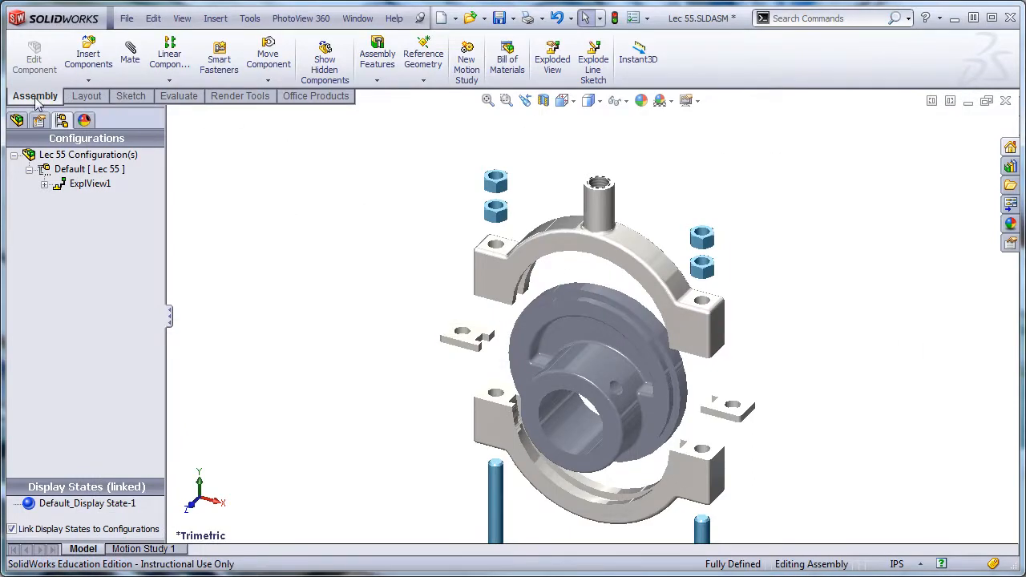
left_click(593, 68)
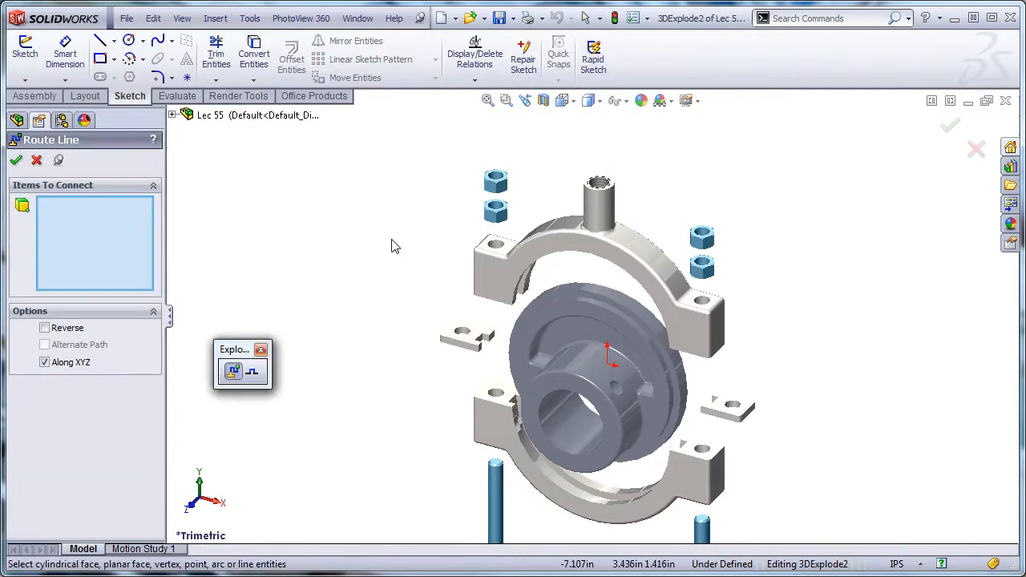
Start a route line at the bottom hole edge of the left-hand top yoke nut and reverse its direction to point downward
scroll(458, 220, "down", 5)
middle_click_drag(497, 265, 494, 101)
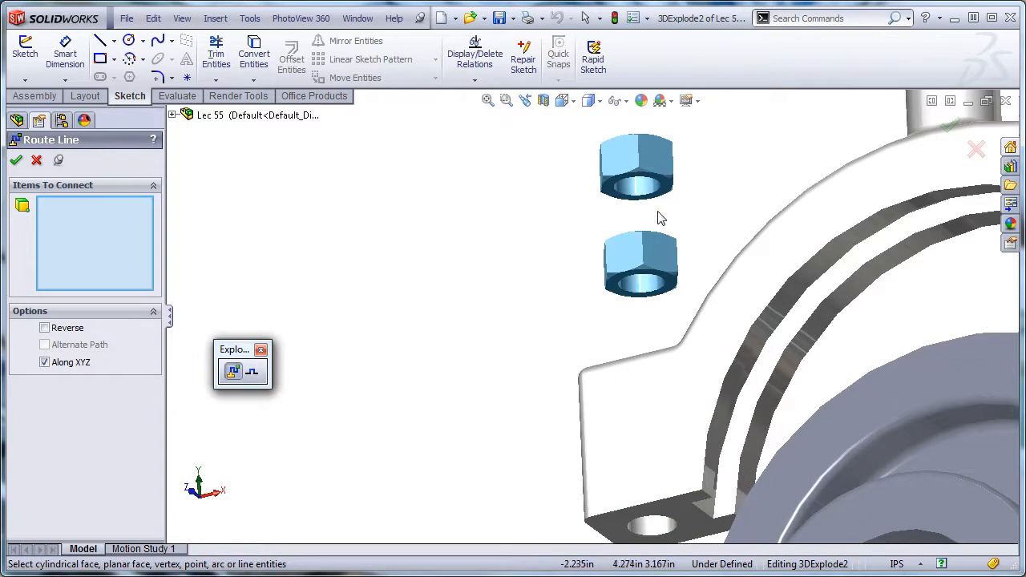
scroll(655, 214, "down", 2)
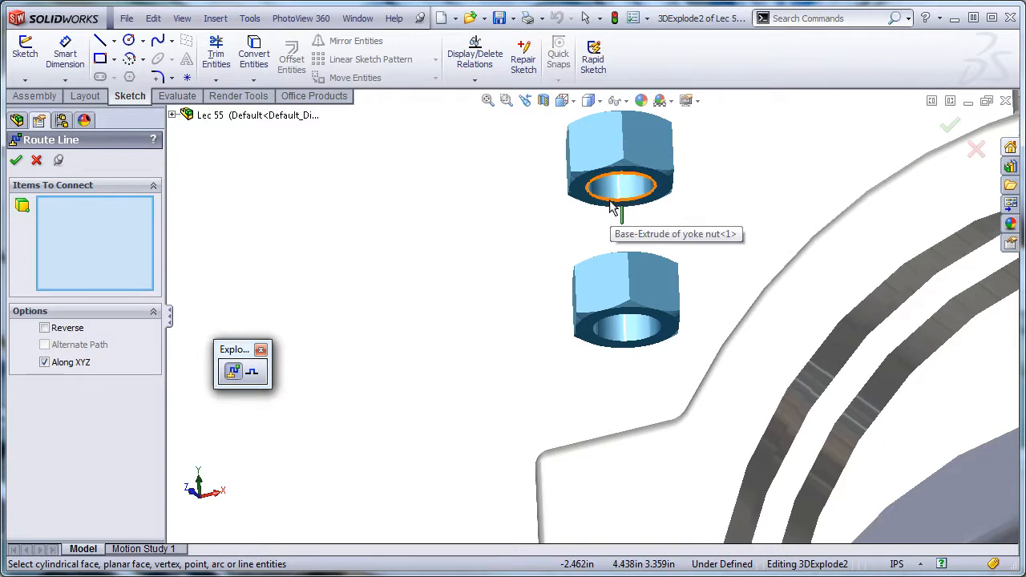
left_click(614, 206)
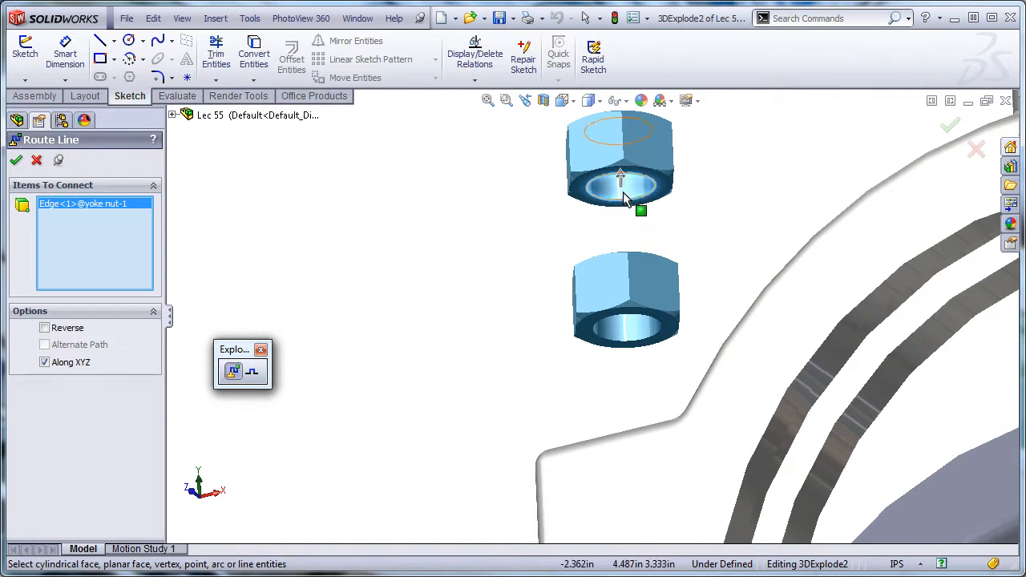
key("z")
key("z")
key("z")
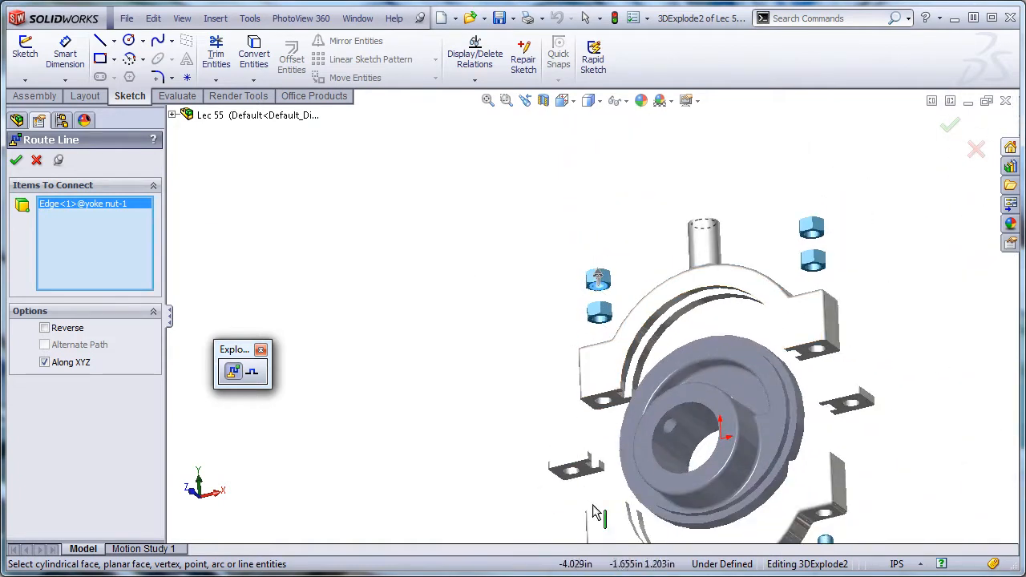
scroll(597, 291, "down", 4)
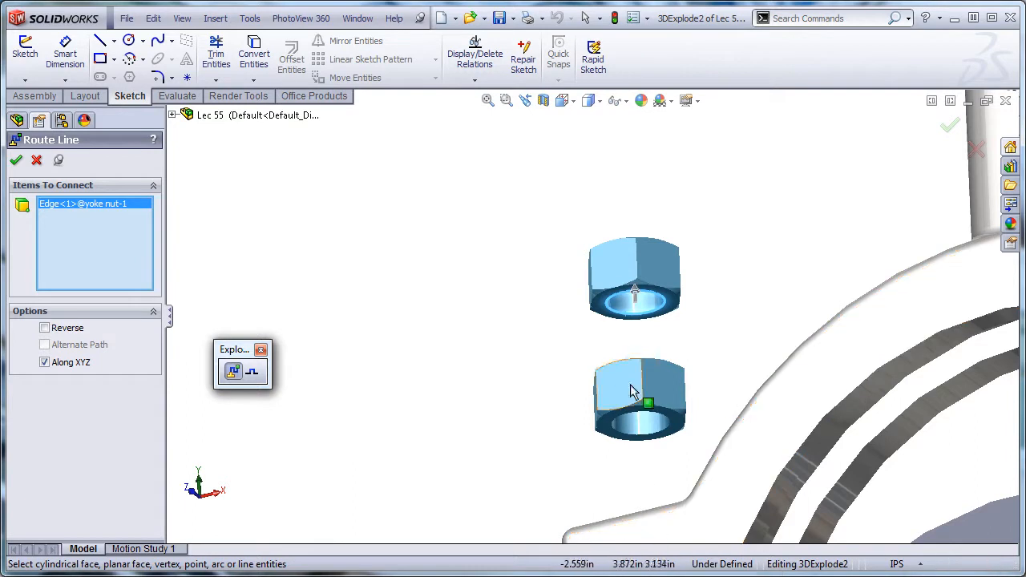
left_click(636, 317)
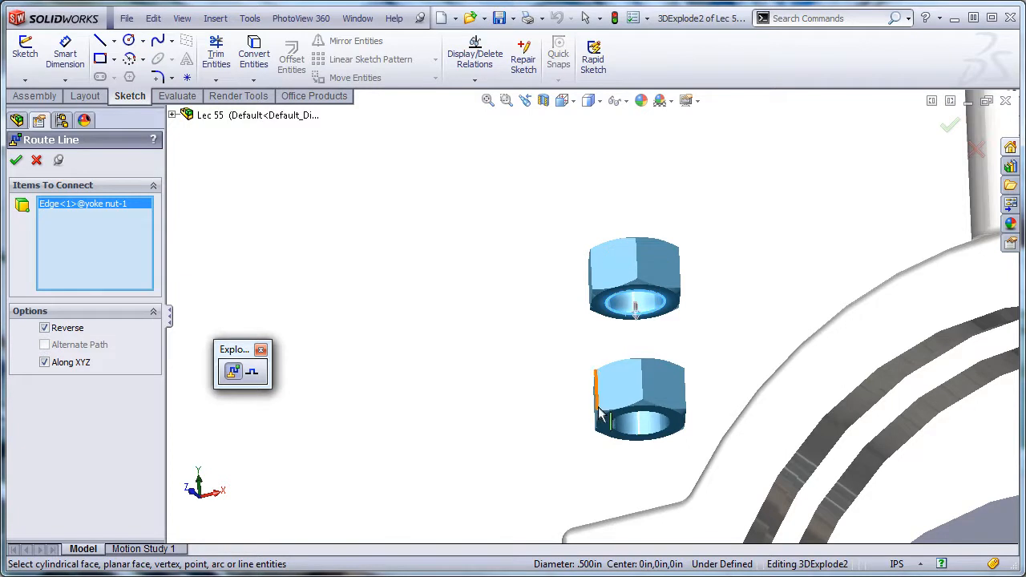
Extend the route line to the bottom edge of the upper strap's left bolt hole
middle_click_drag(593, 401, 589, 427)
scroll(586, 423, "up", 3)
scroll(610, 481, "down", 5)
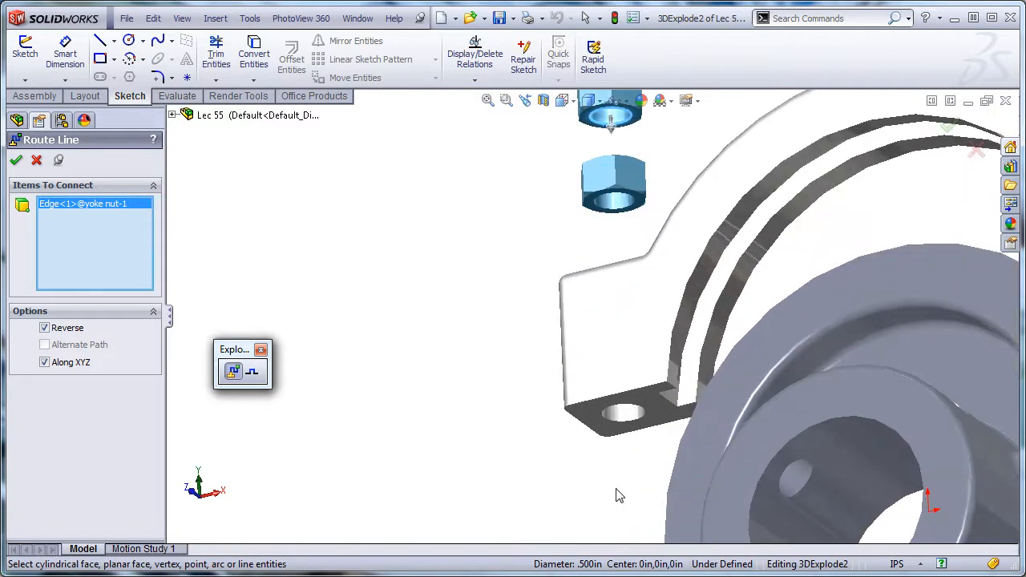
left_click(624, 430)
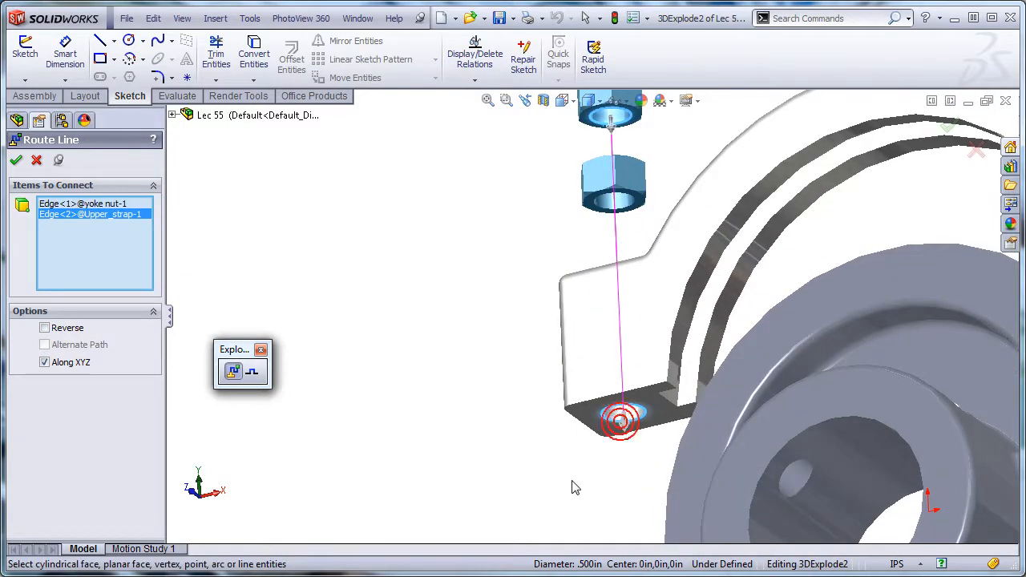
Route the line on through the left shim's hole by adding its top and bottom circular edges
scroll(572, 486, "up", 3)
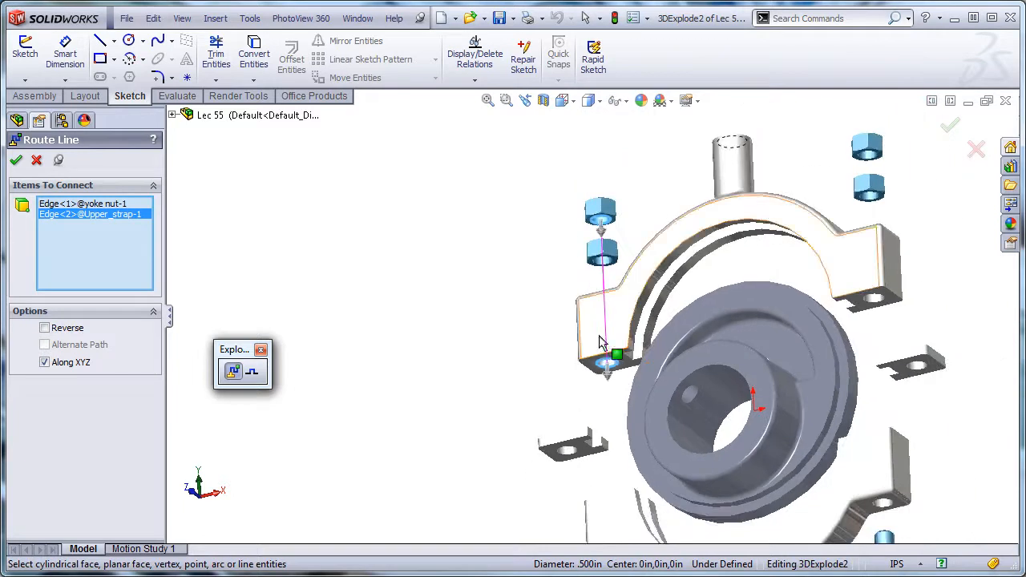
middle_click_drag(522, 395, 565, 523)
scroll(561, 458, "up", 2)
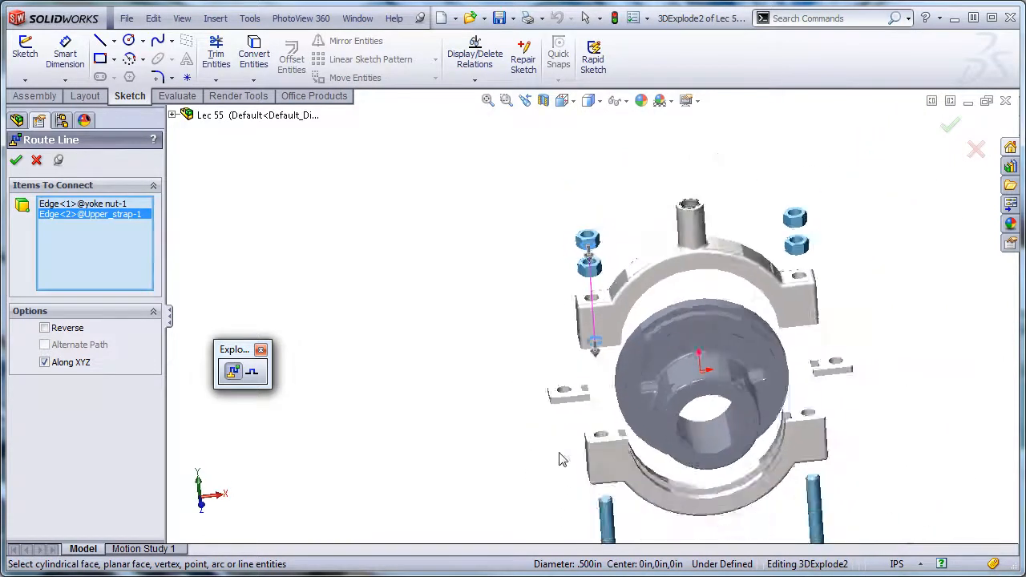
scroll(585, 424, "down", 6)
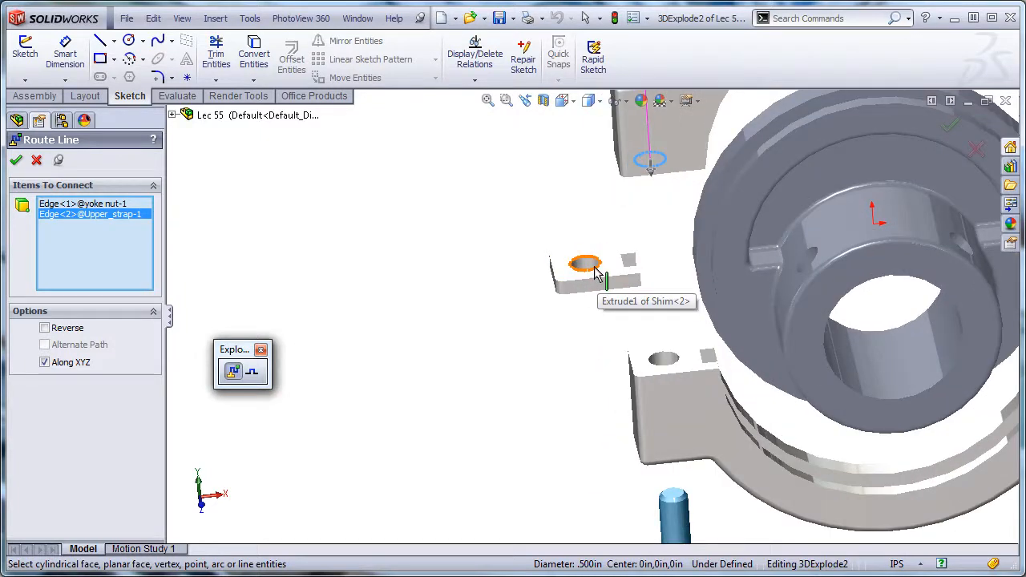
left_click(596, 273)
mouse_move(577, 346)
middle_mouse_down()
mouse_move(570, 266)
mouse_move(574, 277)
middle_mouse_up()
middle_click_drag(664, 316, 672, 361)
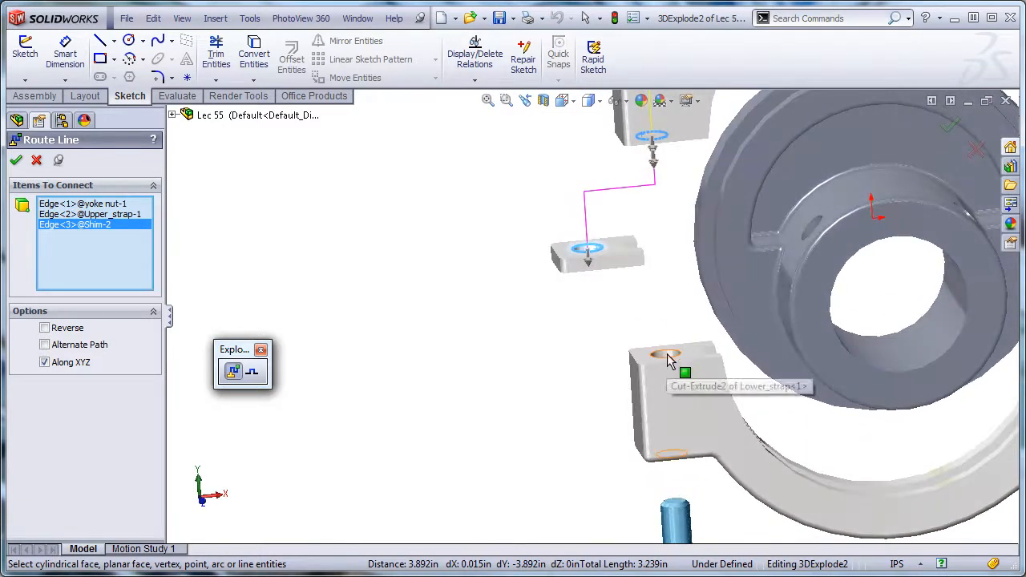
middle_click_drag(620, 319, 572, 275)
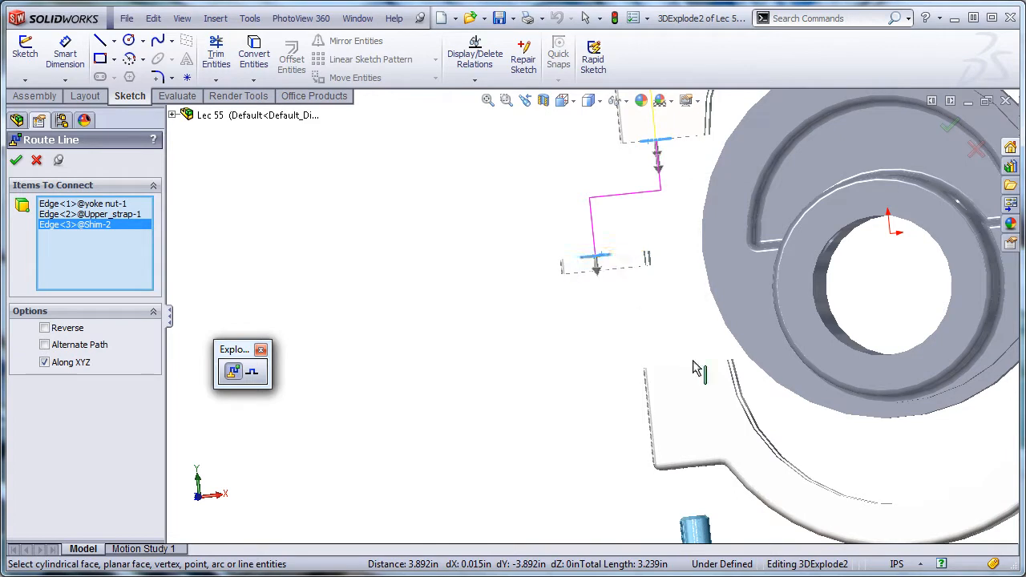
middle_click_drag(634, 294, 594, 291)
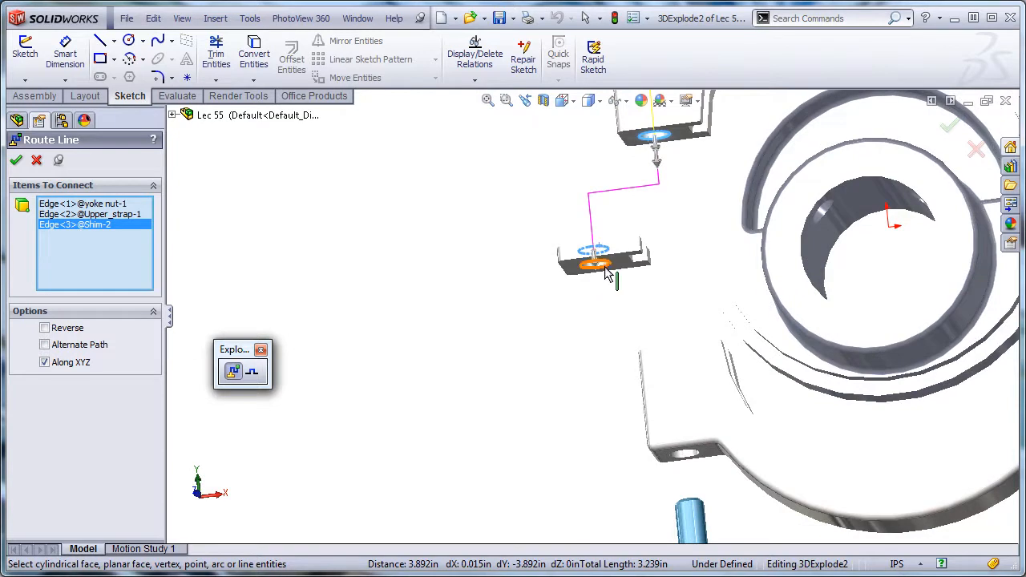
left_click(608, 275)
Connect the route line to the lower strap's left hole and the end of the yoke bolt below it, and accept the line
middle_click_drag(663, 305, 680, 385)
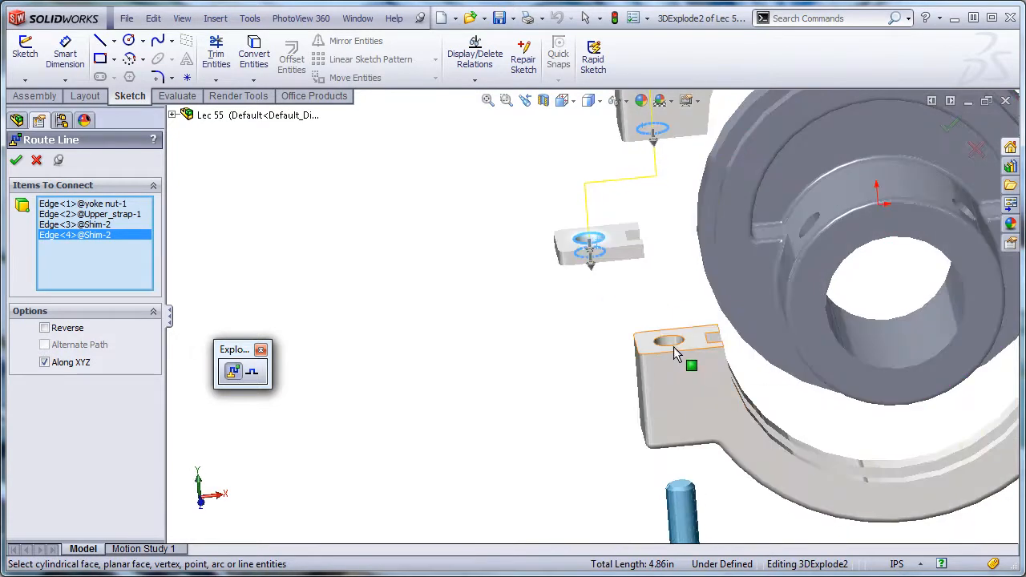
left_click(673, 351)
middle_click_drag(582, 440, 646, 370)
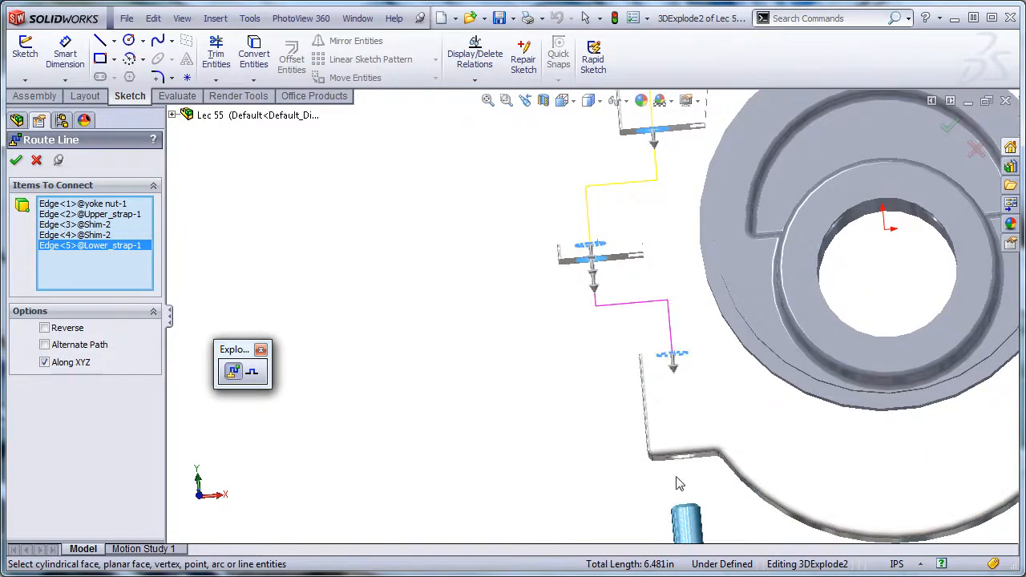
scroll(677, 489, "down", 8)
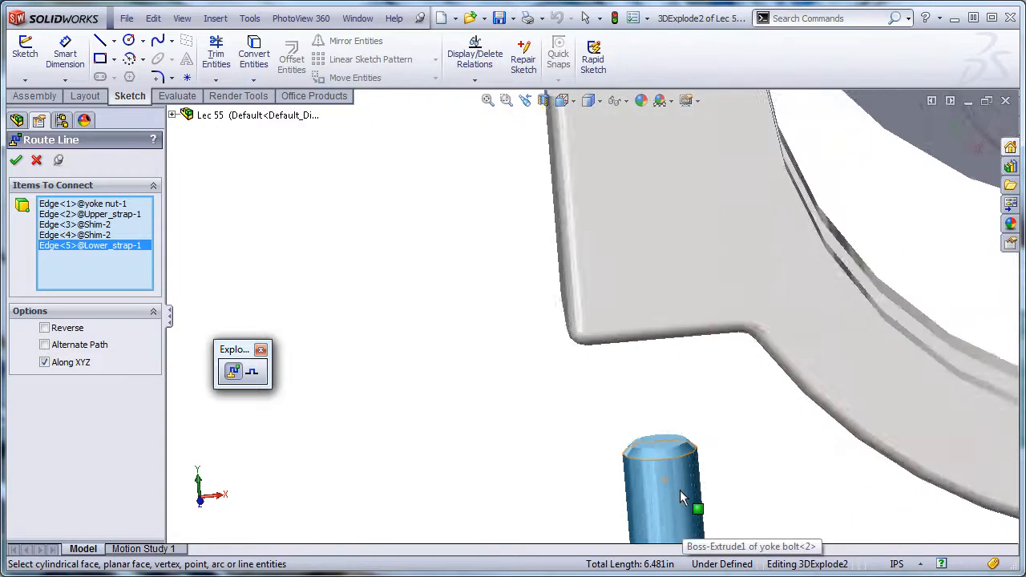
scroll(680, 491, "down", 3)
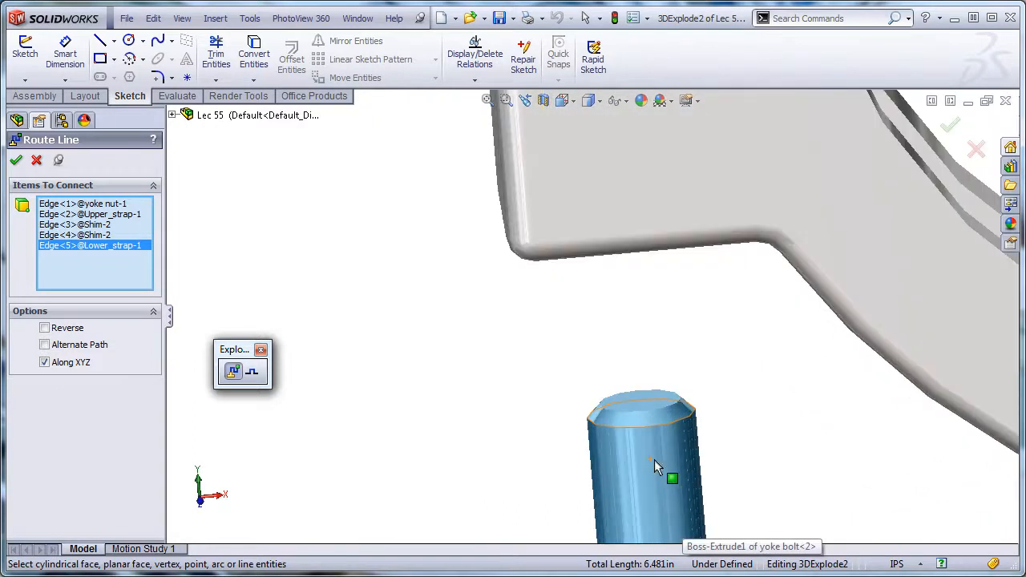
left_click(639, 417)
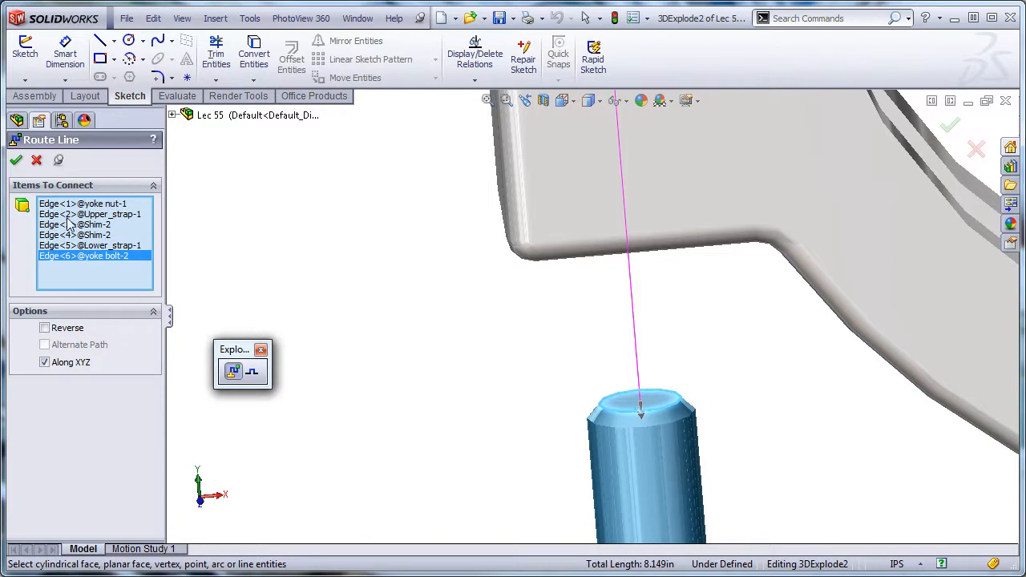
left_click(16, 160)
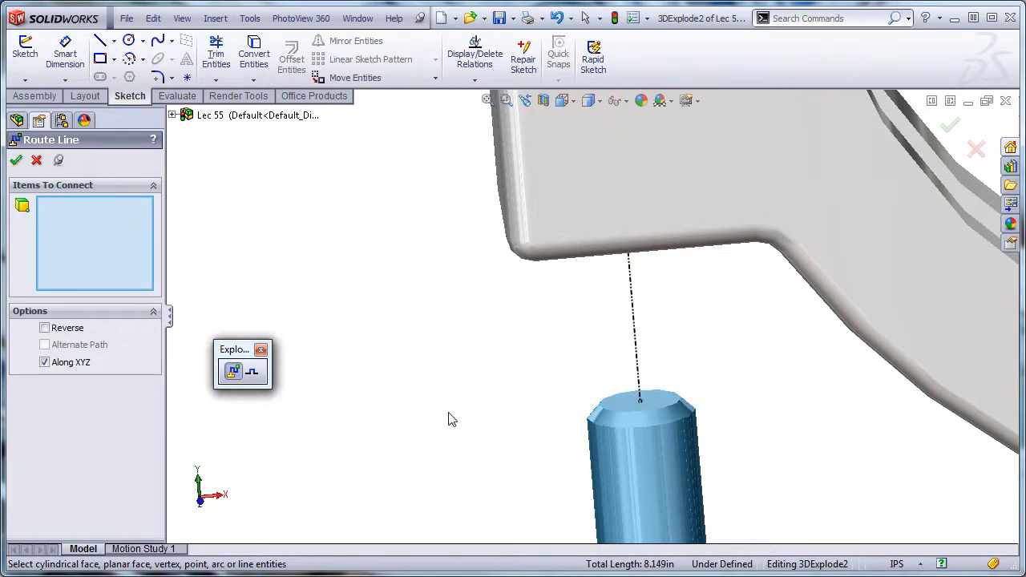
Start a second route line at the bottom hole edge of the right-hand top yoke nut, reversed to point downward
key("f")
scroll(434, 401, "up", 1)
scroll(734, 235, "down", 8)
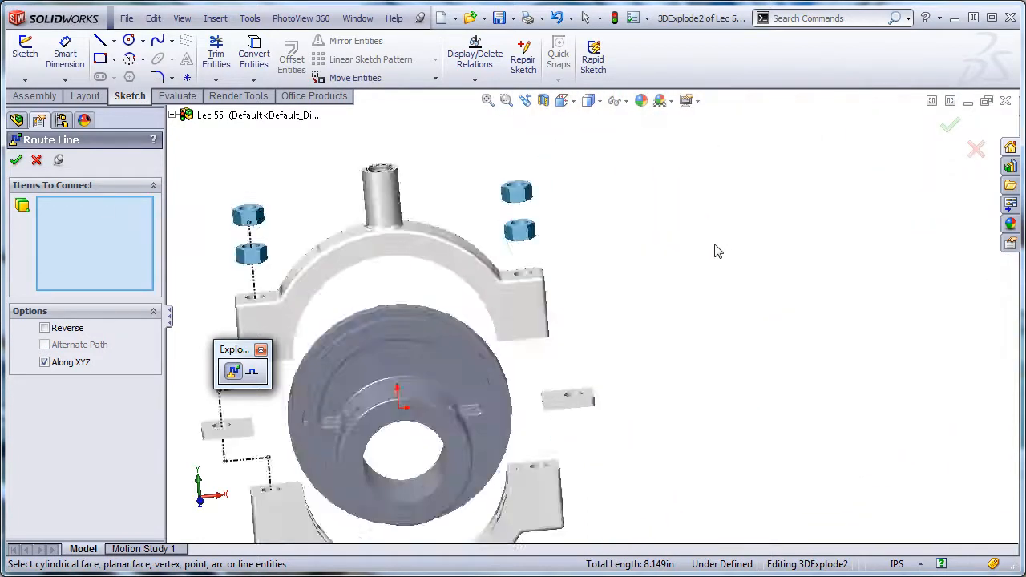
middle_click_drag(366, 266, 384, 180)
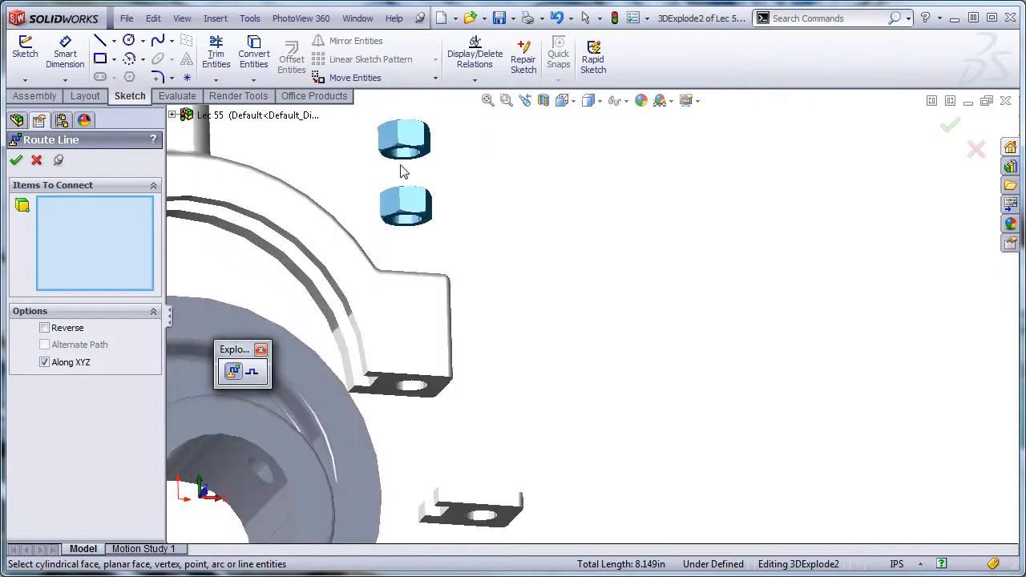
scroll(404, 173, "down", 5)
left_click(508, 221)
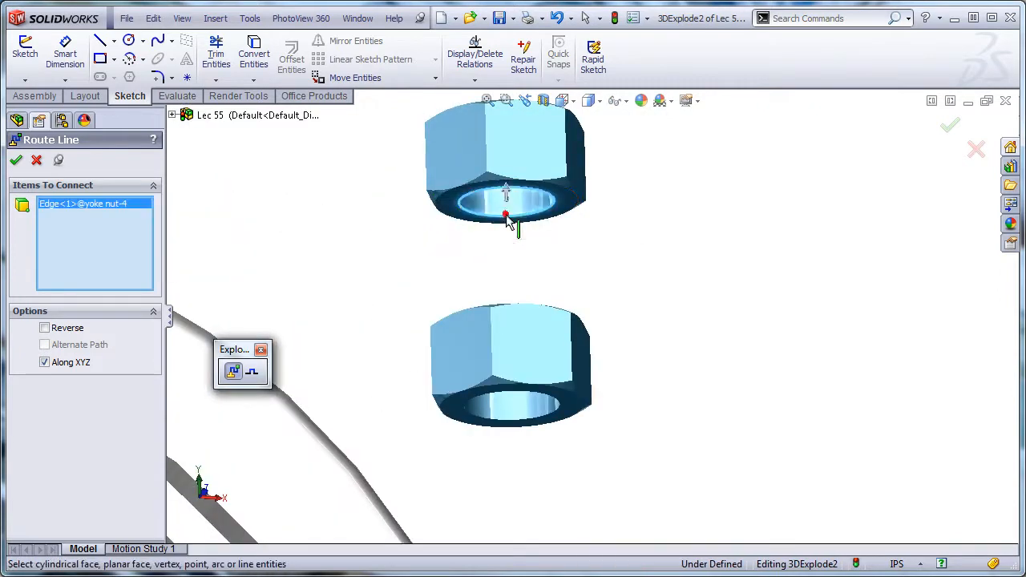
left_click(506, 195)
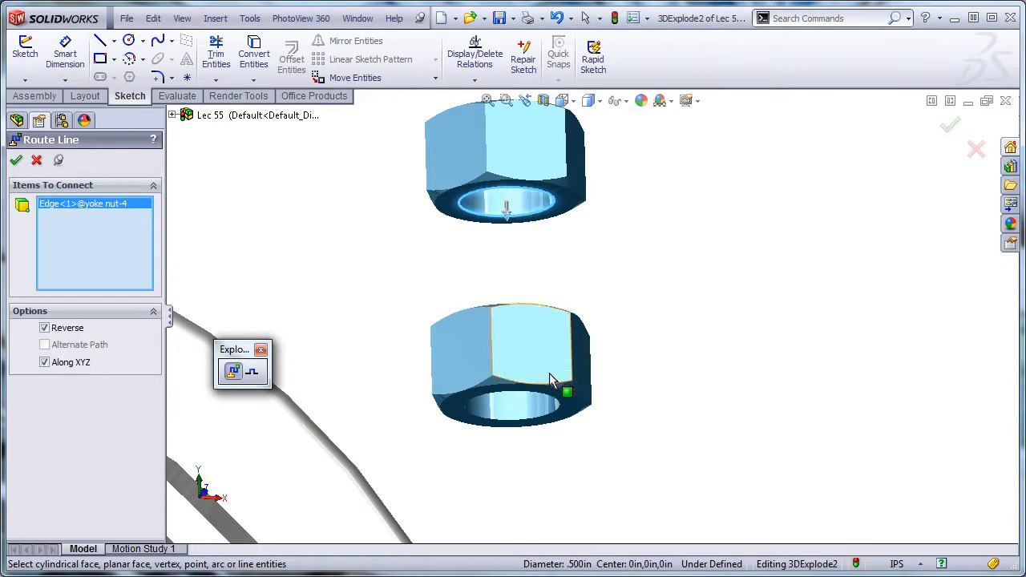
Extend the second route line to the bottom edge of the upper strap's right bolt hole
scroll(550, 380, "up", 5)
scroll(569, 473, "down", 8)
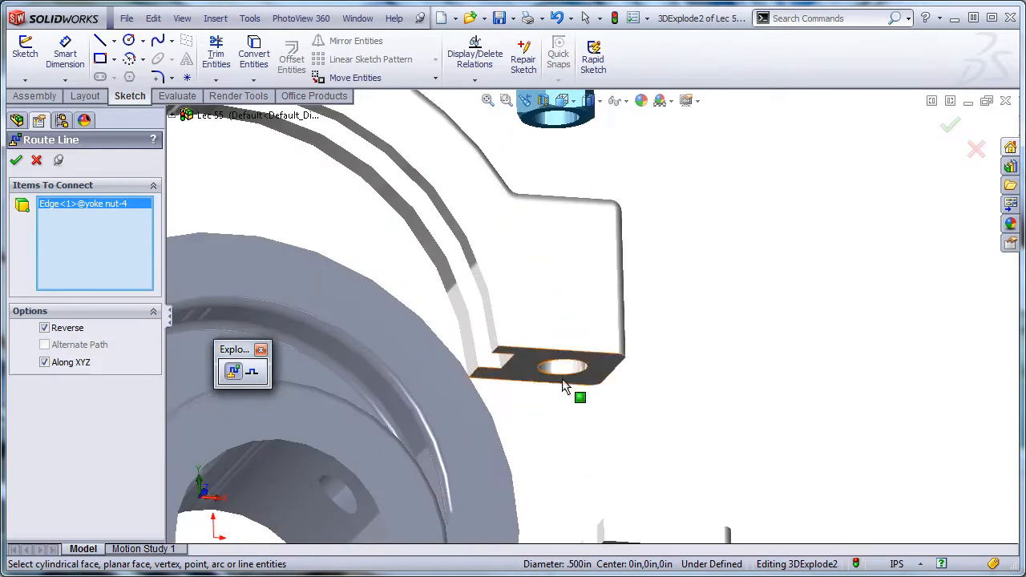
left_click(571, 377)
Route the second line through the right shim's hole by adding its top and bottom circular edges
scroll(612, 431, "up", 5)
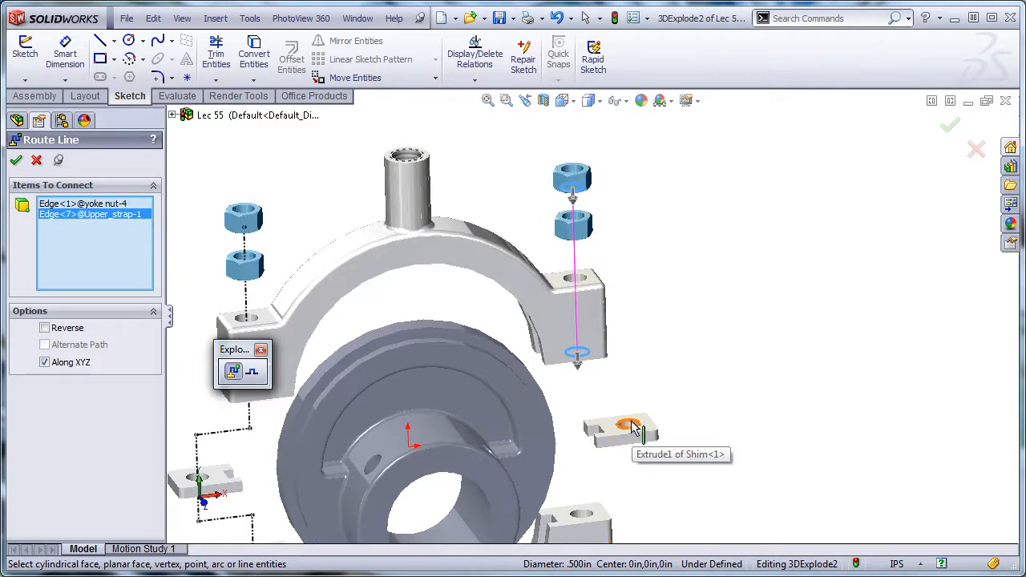
left_click(633, 429)
middle_click_drag(650, 470, 633, 480)
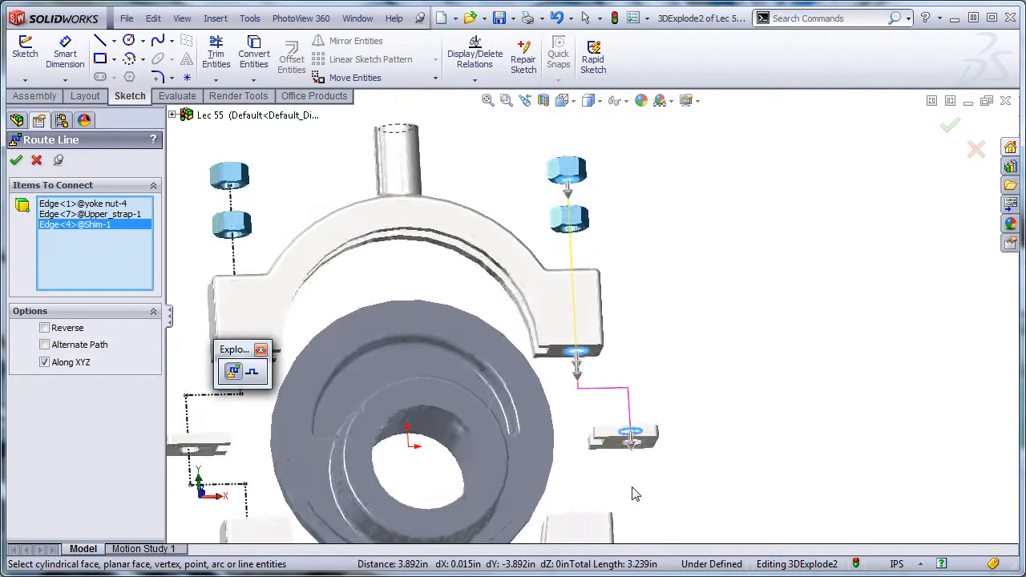
scroll(639, 440, "down", 5)
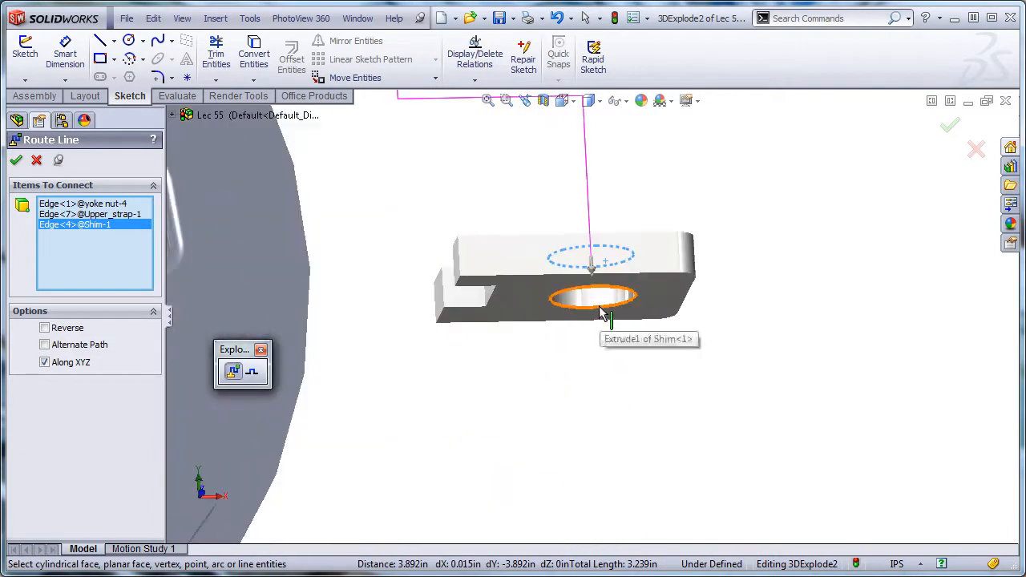
left_click(605, 315)
Connect the second route line to the top edge of the lower strap's right bolt hole
scroll(569, 390, "up", 5)
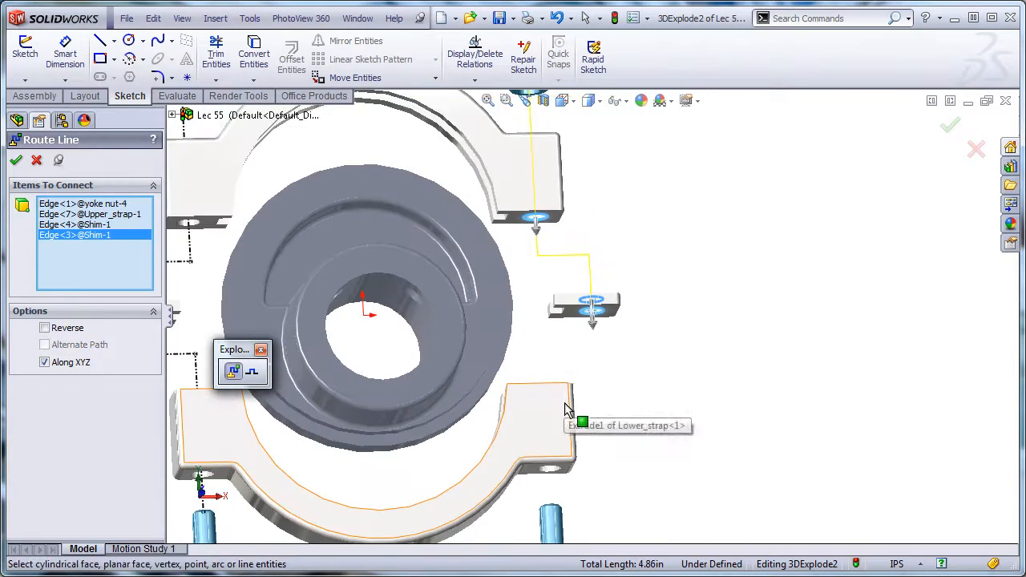
middle_click_drag(565, 409, 553, 389)
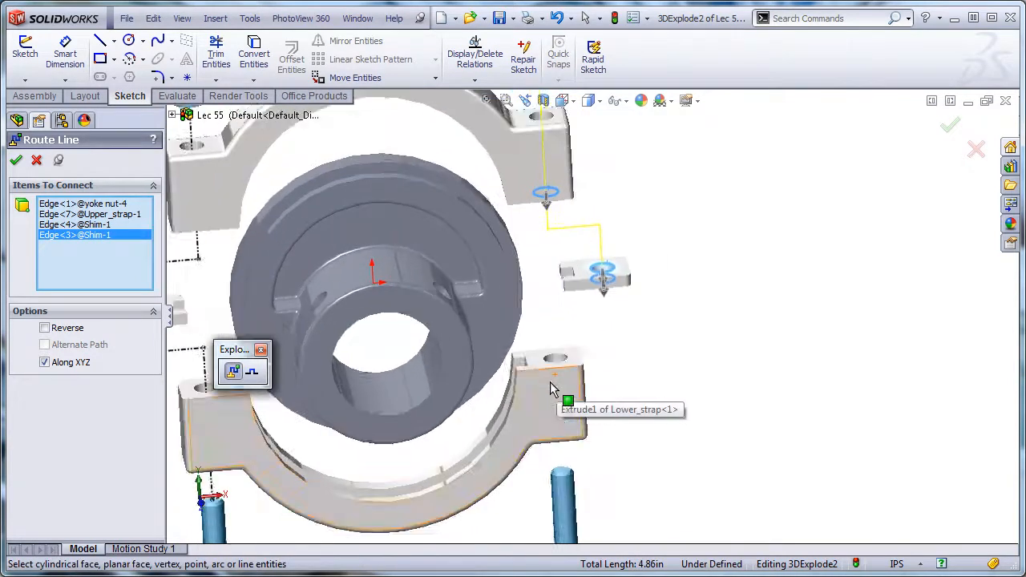
scroll(552, 377, "up", 2)
scroll(553, 362, "down", 8)
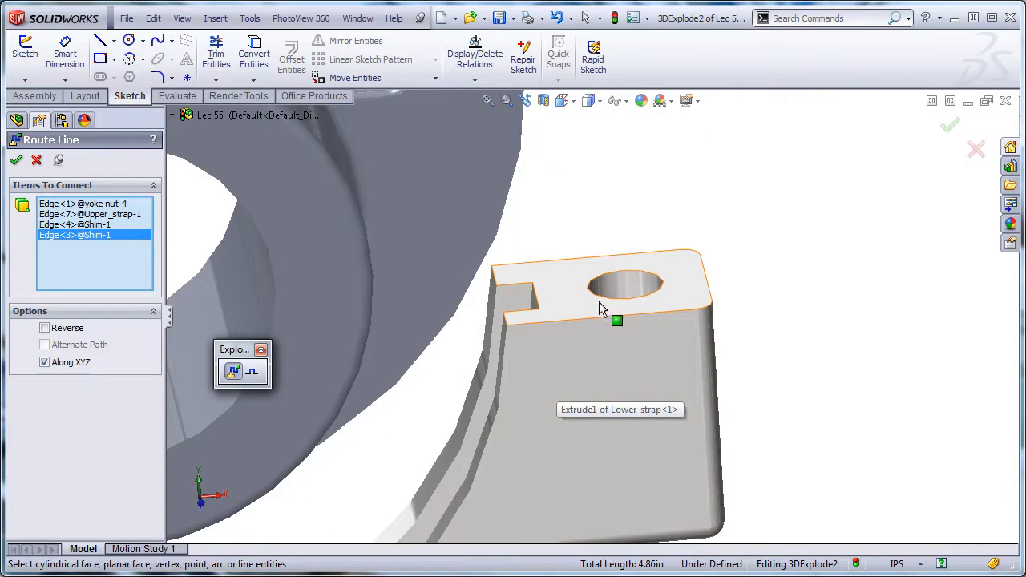
left_click(622, 295)
scroll(628, 378, "up", 5)
middle_click_drag(628, 378, 598, 417)
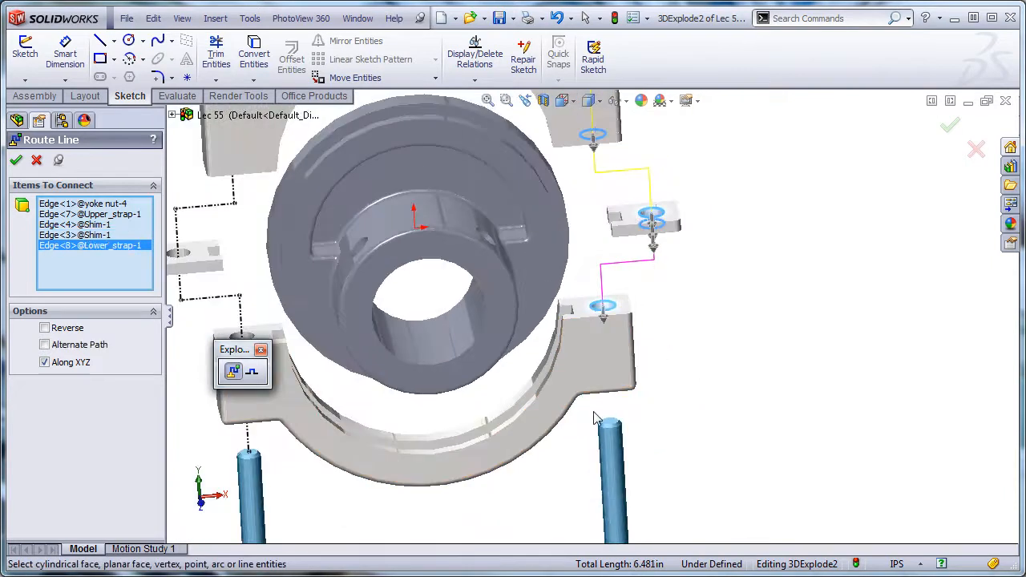
End the second route line at the top edge of the right yoke bolt, accept it and exit the explode line sketch
scroll(601, 429, "down", 6)
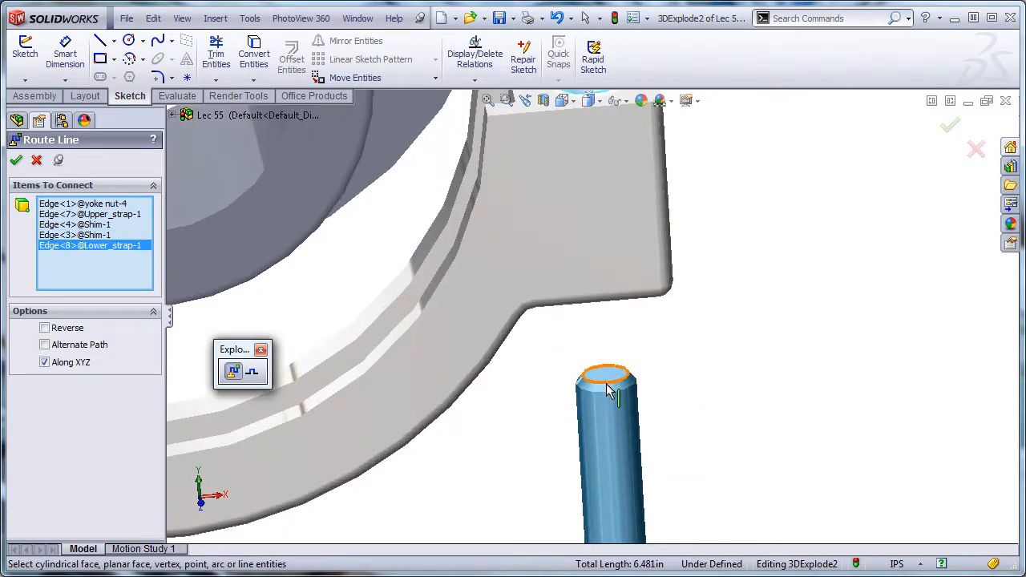
left_click(608, 389)
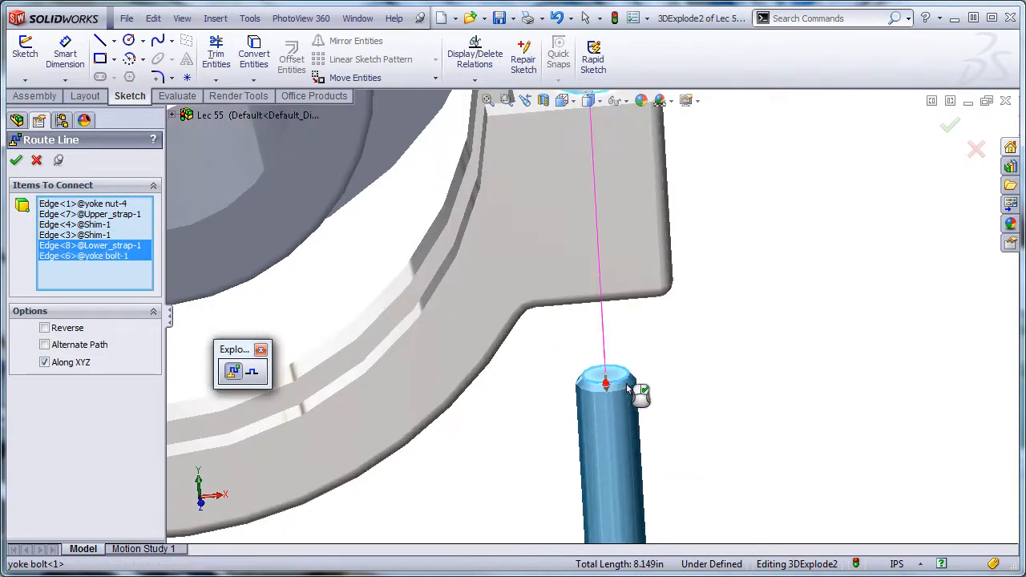
left_click(951, 126)
left_click(950, 126)
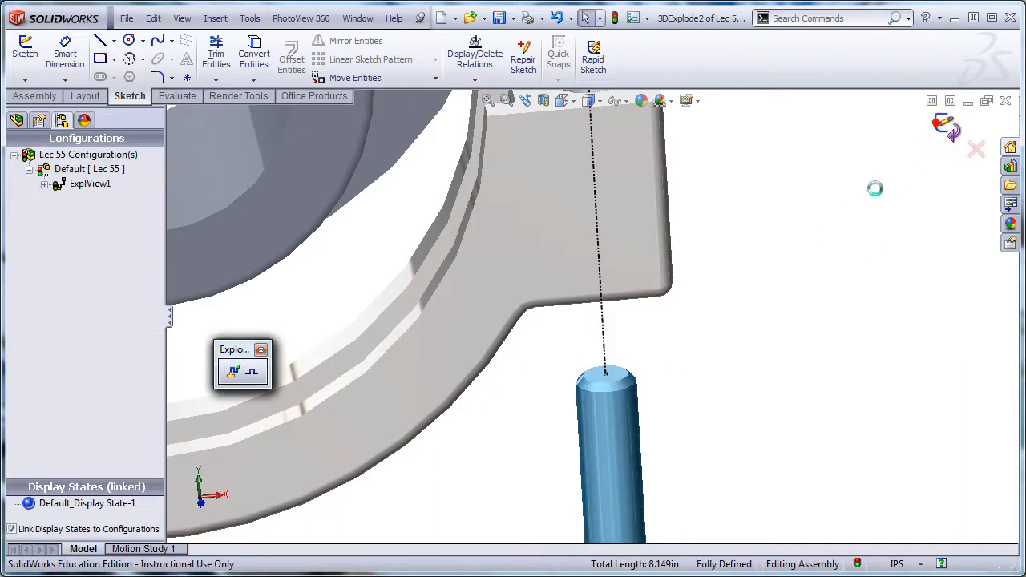
left_click(946, 127)
Display the exploded assembly in the trimetric view and dismiss the floating explode sketch tools to inspect the finished lines
key("f")
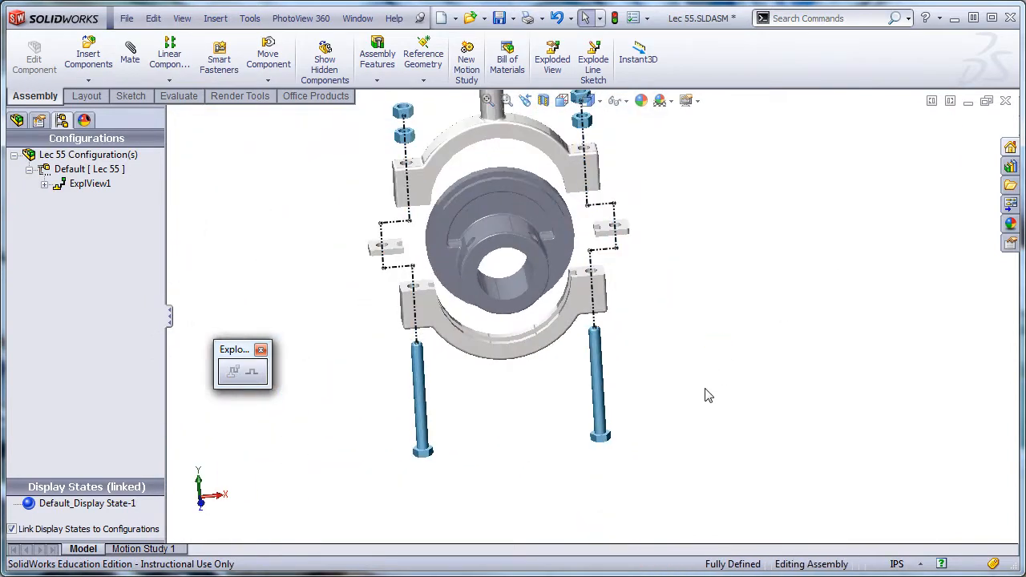
key("ctrl+7")
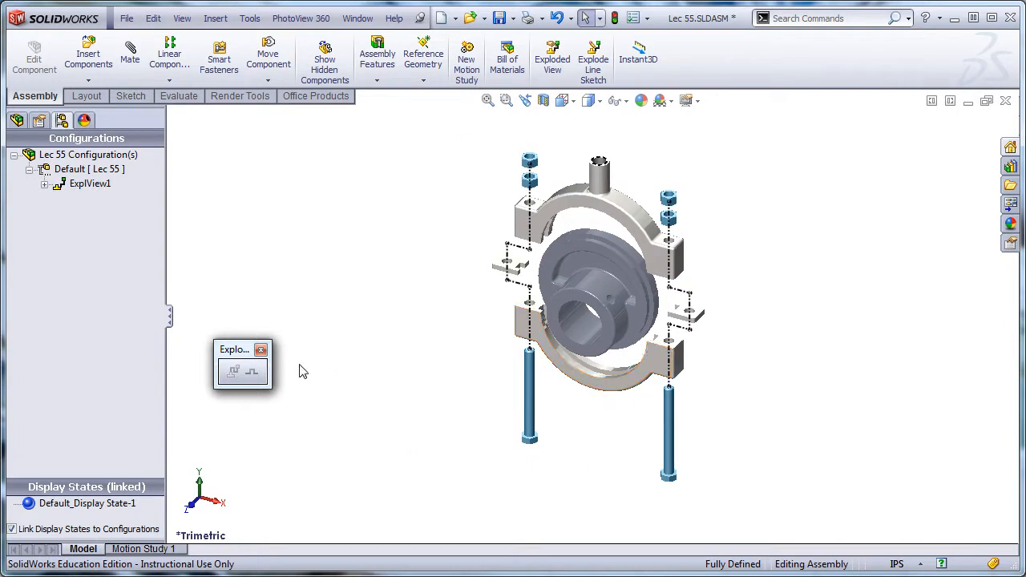
left_click(260, 349)
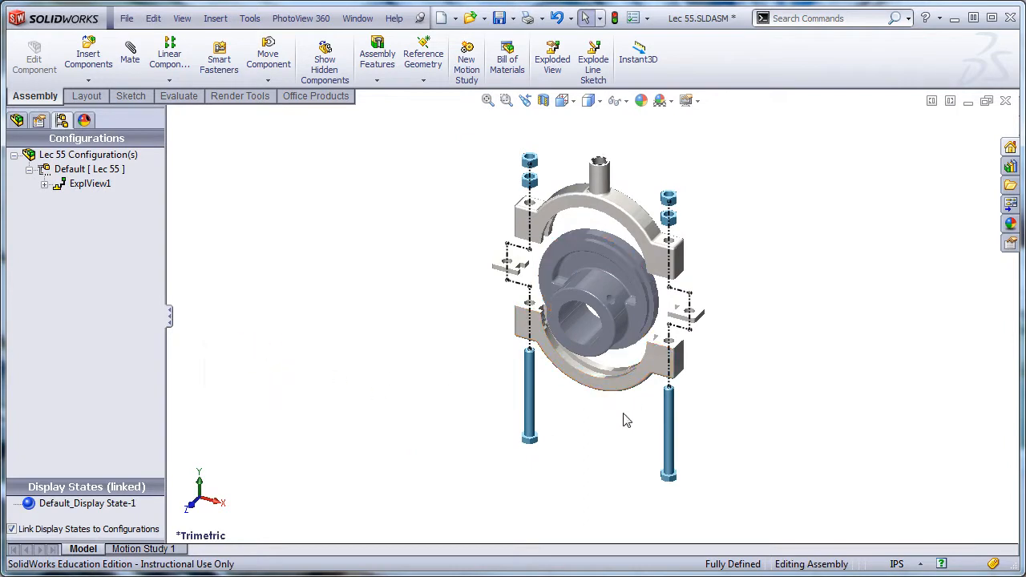
scroll(622, 405, "down", 2)
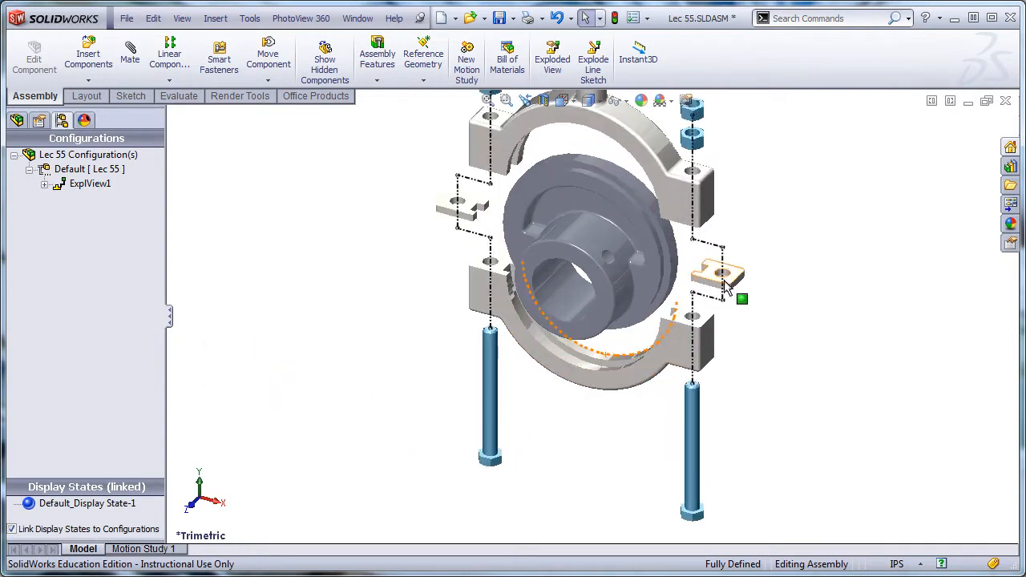